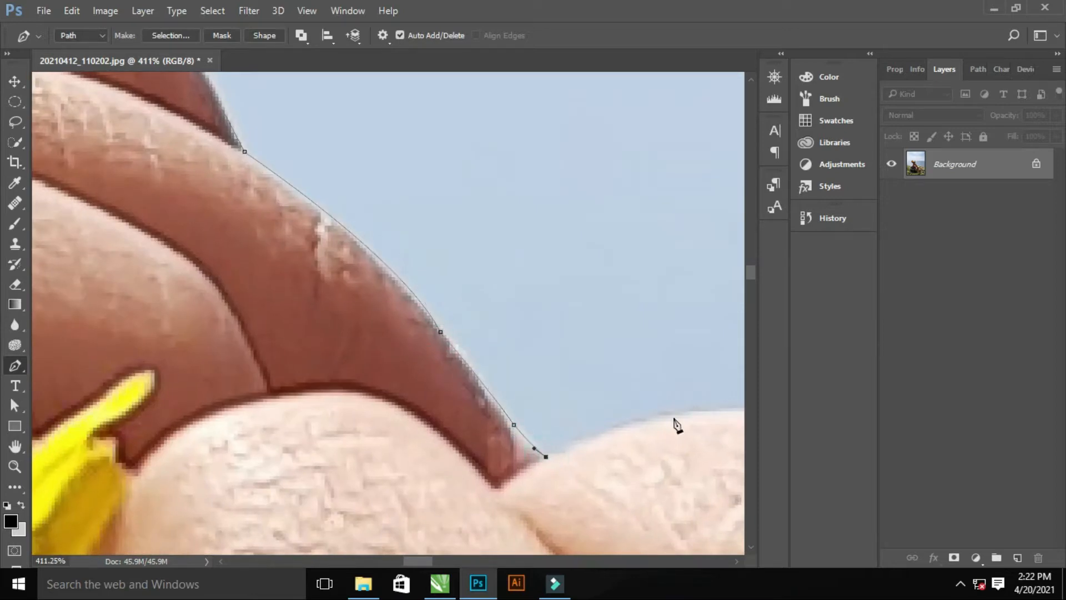
# Continue the Pen tool path across the tops of the knuckles on the girl's raised fist
pyautogui.moveTo(690, 410); pyautogui.dragTo(734, 415)
pyautogui.keyDown('alt'); pyautogui.click(689, 410); pyautogui.keyUp('alt')
pyautogui.moveTo(694, 416); pyautogui.dragTo(148, 297)
pyautogui.moveTo(471, 339); pyautogui.dragTo(188, 262)
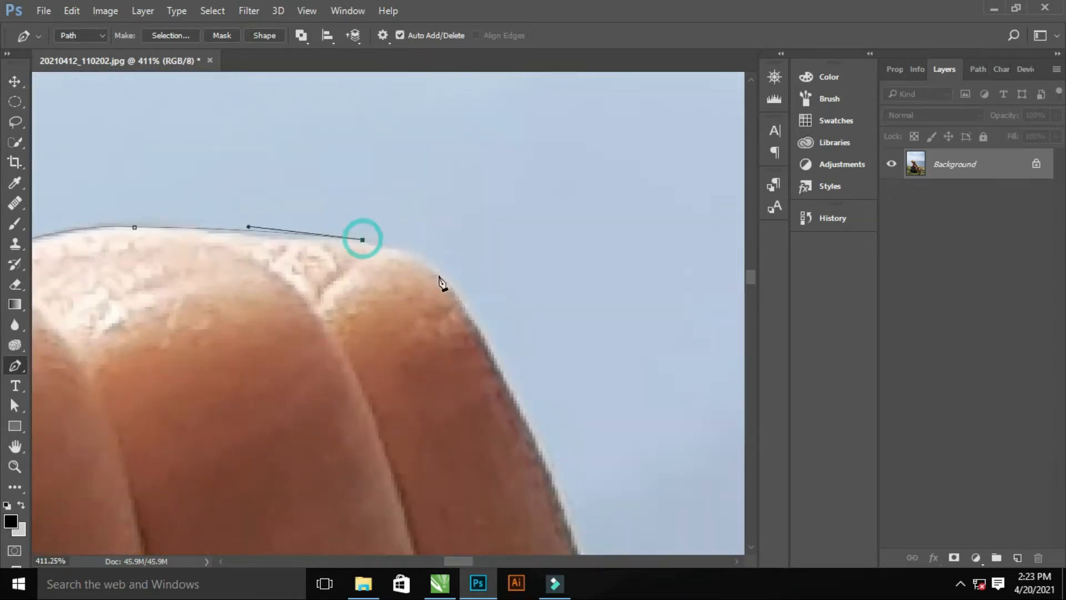
# Trace the path around the outermost knuckle and down the outer edge of the little finger
pyautogui.moveTo(449, 284); pyautogui.dragTo(466, 327)
pyautogui.keyDown('alt'); pyautogui.click(449, 284); pyautogui.keyUp('alt')
pyautogui.moveTo(494, 350); pyautogui.dragTo(194, 219)
pyautogui.moveTo(226, 285); pyautogui.dragTo(241, 323)
pyautogui.keyDown('alt'); pyautogui.scroll(-5, 285, 443); pyautogui.keyUp('alt')
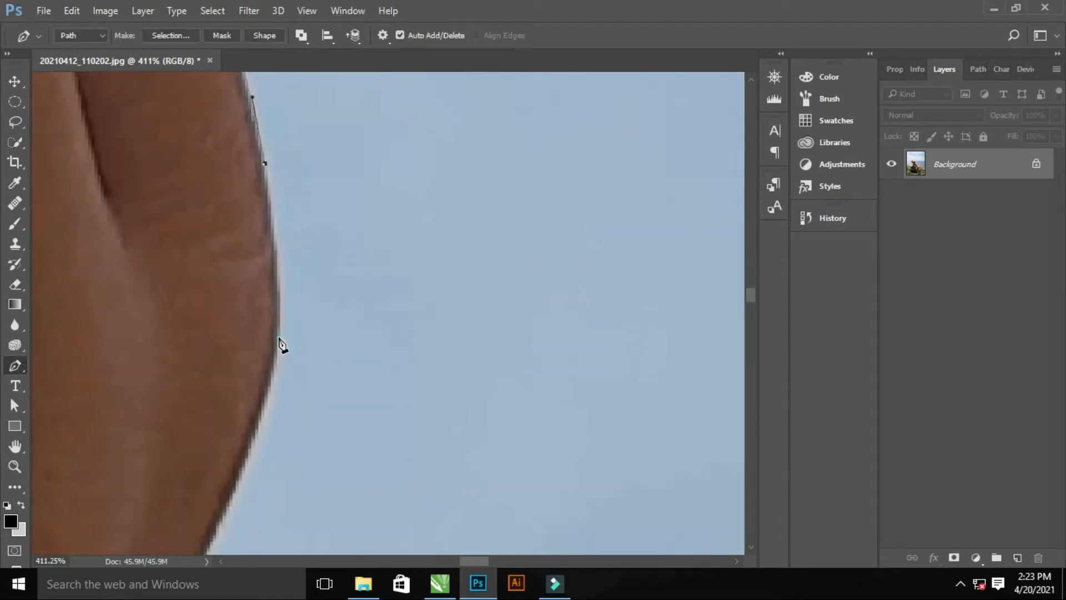
# Extend the path down the outer side of the hand and around the wrist to the red bracelet
pyautogui.click(307, 270)
pyautogui.moveTo(286, 415); pyautogui.dragTo(308, 431)
pyautogui.keyDown('alt'); pyautogui.click(286, 416); pyautogui.keyUp('alt')
pyautogui.moveTo(342, 395); pyautogui.dragTo(469, 389)
pyautogui.moveTo(355, 483); pyautogui.dragTo(285, 195)
pyautogui.moveTo(246, 313); pyautogui.dragTo(249, 353)
pyautogui.keyDown('alt'); pyautogui.scroll(-6, 257, 392); pyautogui.keyUp('alt')
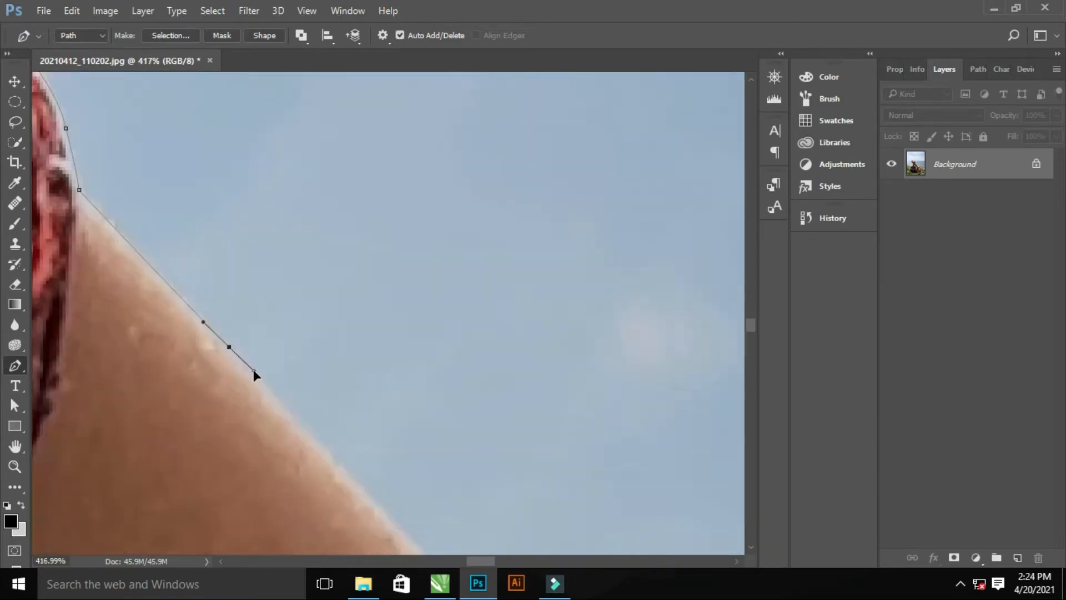
# Trace the forearm's outer edge below the bracelet and continue the path up the raised foot
pyautogui.moveTo(465, 489); pyautogui.dragTo(325, 284)
pyautogui.click(289, 335)
pyautogui.keyDown('alt'); pyautogui.scroll(3, 322, 286); pyautogui.keyUp('alt')
pyautogui.moveTo(162, 260); pyautogui.dragTo(226, 207)
pyautogui.keyDown('alt'); pyautogui.scroll(3, 178, 233); pyautogui.keyUp('alt')
pyautogui.moveTo(211, 271); pyautogui.dragTo(166, 362)
pyautogui.keyDown('alt'); pyautogui.scroll(3, 145, 369); pyautogui.keyUp('alt')
# Curve the path around the tip of the big toe with corner-adjusted anchor points
pyautogui.moveTo(176, 274); pyautogui.dragTo(207, 259)
pyautogui.keyDown('alt'); pyautogui.click(177, 274); pyautogui.keyUp('alt')
pyautogui.moveTo(249, 313); pyautogui.dragTo(252, 376)
pyautogui.keyDown('alt'); pyautogui.click(250, 313); pyautogui.keyUp('alt')
pyautogui.keyDown('alt'); pyautogui.scroll(-6, 317, 330); pyautogui.keyUp('alt')
# Trace the path down the edge of the big toe to the smaller toes
pyautogui.moveTo(322, 322); pyautogui.dragTo(171, 156)
pyautogui.keyDown('alt'); pyautogui.click(108, 327); pyautogui.keyUp('alt')
pyautogui.moveTo(108, 345); pyautogui.dragTo(166, 150)
pyautogui.keyDown('alt'); pyautogui.scroll(1, 166, 150); pyautogui.keyUp('alt')
pyautogui.moveTo(165, 156); pyautogui.dragTo(167, 166)
pyautogui.keyDown('alt'); pyautogui.click(166, 156); pyautogui.keyUp('alt')
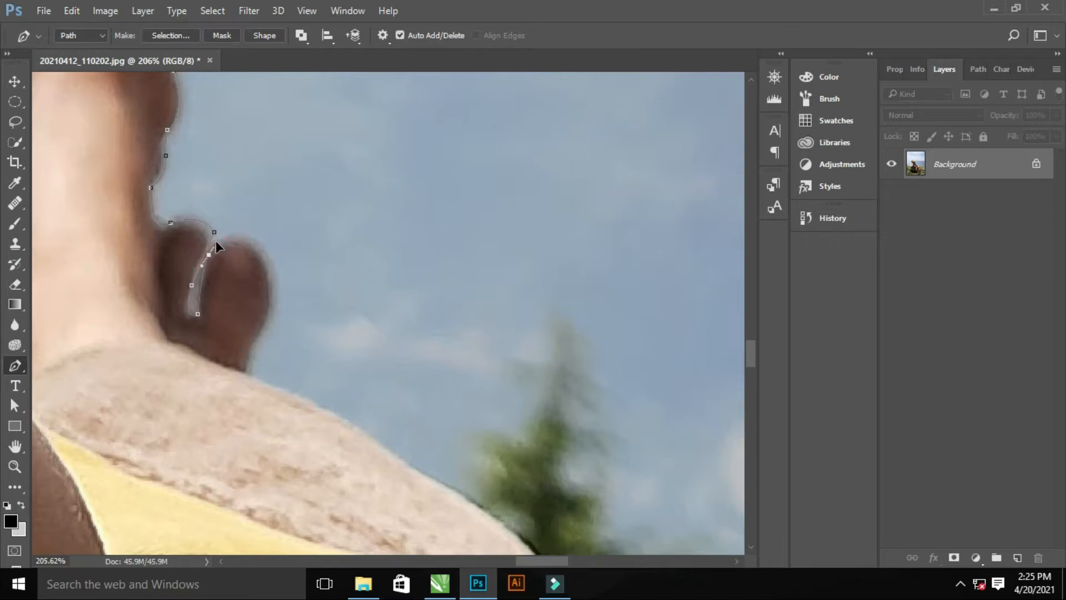
# Trace the path around the smaller toes, following the gap between them
pyautogui.moveTo(271, 281); pyautogui.dragTo(216, 183)
pyautogui.moveTo(216, 214); pyautogui.dragTo(200, 239)
pyautogui.click(194, 275)
# Trace the upper edge of the beige trousers from the foot past the blurred tree
pyautogui.moveTo(315, 341); pyautogui.dragTo(238, 244)
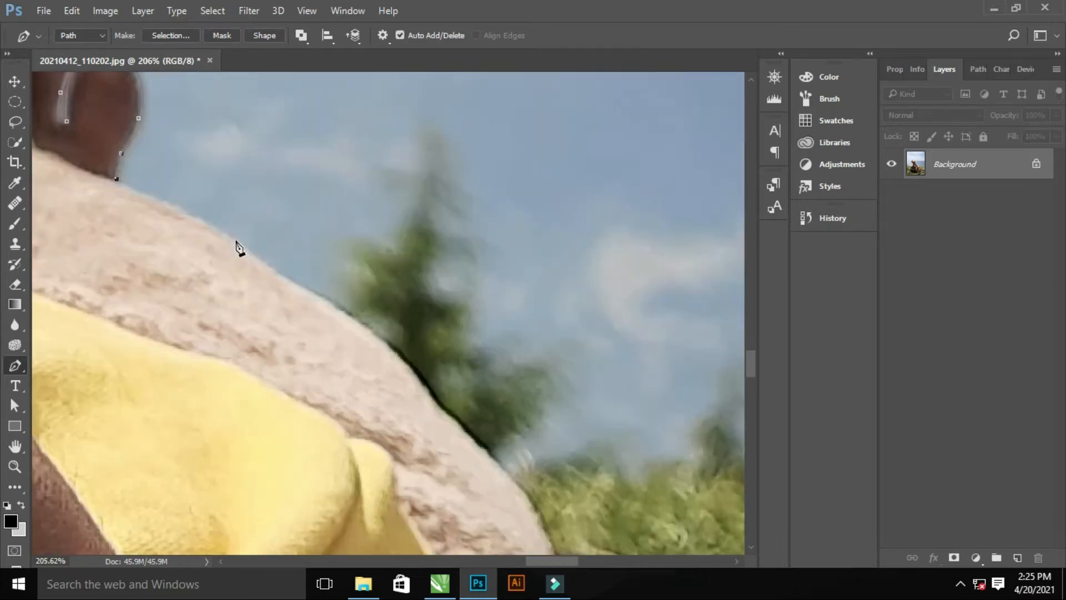
pyautogui.click(355, 322)
pyautogui.moveTo(433, 402); pyautogui.dragTo(198, 256)
pyautogui.moveTo(291, 350); pyautogui.dragTo(194, 227)
pyautogui.moveTo(194, 228); pyautogui.dragTo(200, 243)
pyautogui.keyDown('alt'); pyautogui.click(194, 227); pyautogui.keyUp('alt')
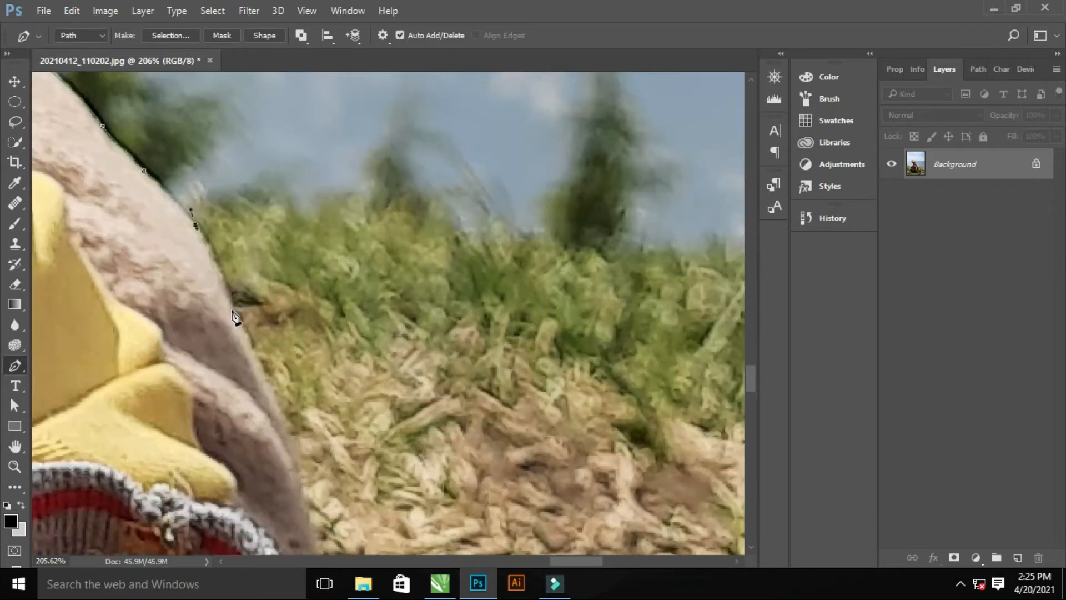
# Follow the outer edge of the trousers down past the grass toward the striped sleeve hem
pyautogui.moveTo(231, 311); pyautogui.dragTo(236, 331)
pyautogui.keyDown('alt'); pyautogui.click(231, 311); pyautogui.keyUp('alt')
pyautogui.moveTo(268, 390); pyautogui.dragTo(176, 247)
pyautogui.moveTo(218, 369); pyautogui.dragTo(218, 371)
pyautogui.keyDown('alt'); pyautogui.click(215, 351); pyautogui.keyUp('alt')
pyautogui.moveTo(215, 478); pyautogui.dragTo(243, 272)
pyautogui.scroll(-5, 282, 318)
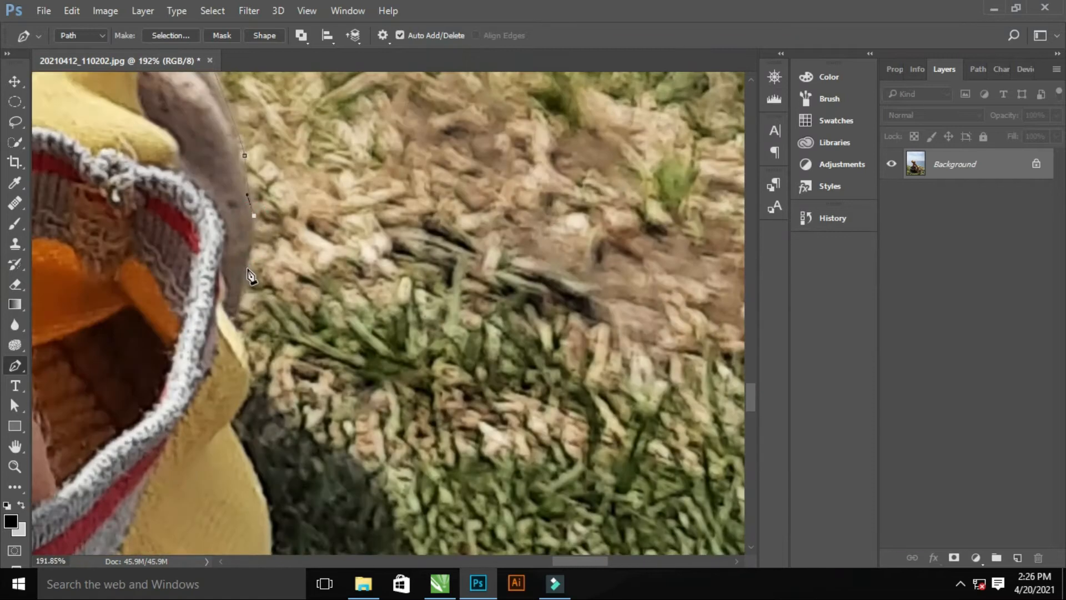
# Continue the path from the end of the trousers onto the outer edge of the yellow sleeve
pyautogui.scroll(3, 251, 277)
pyautogui.keyDown('alt'); pyautogui.click(211, 295); pyautogui.keyUp('alt')
pyautogui.moveTo(214, 313); pyautogui.dragTo(238, 179)
pyautogui.moveTo(203, 231); pyautogui.dragTo(165, 286)
pyautogui.keyDown('alt'); pyautogui.click(203, 232); pyautogui.keyUp('alt')
pyautogui.moveTo(247, 319); pyautogui.dragTo(257, 347)
pyautogui.keyDown('alt'); pyautogui.click(248, 319); pyautogui.keyUp('alt')
# Trace the yellow sleeve's outer edge through the fold beside the dark shadow
pyautogui.moveTo(251, 460); pyautogui.dragTo(213, 315)
pyautogui.moveTo(213, 348); pyautogui.dragTo(188, 428)
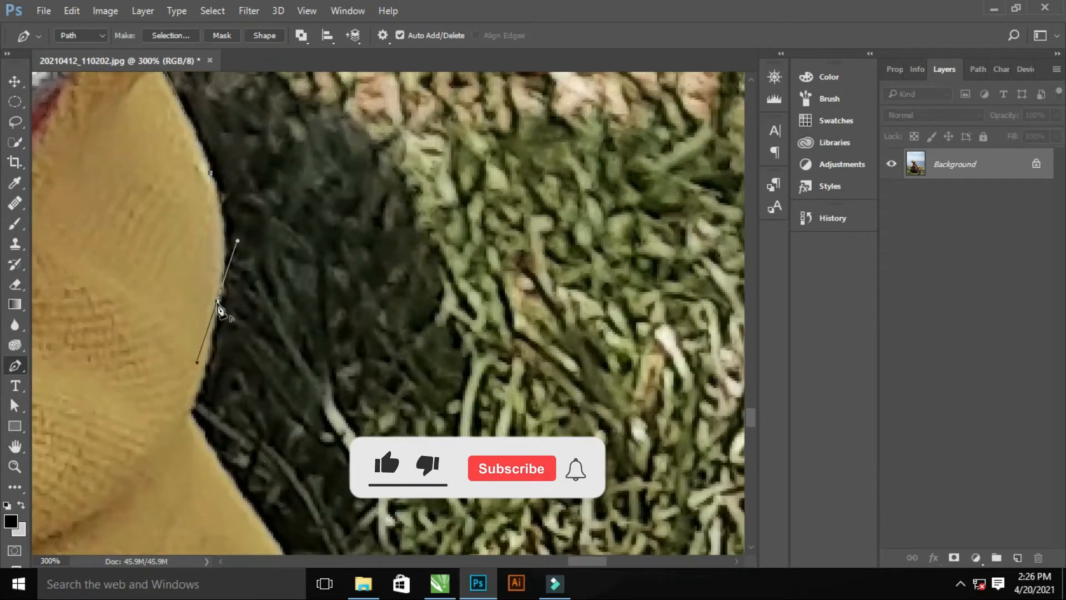
pyautogui.keyDown('alt'); pyautogui.click(192, 413); pyautogui.keyUp('alt')
pyautogui.moveTo(236, 480); pyautogui.dragTo(188, 282)
pyautogui.scroll(1, 223, 311)
pyautogui.moveTo(227, 344); pyautogui.dragTo(254, 366)
pyautogui.moveTo(265, 453); pyautogui.dragTo(211, 242)
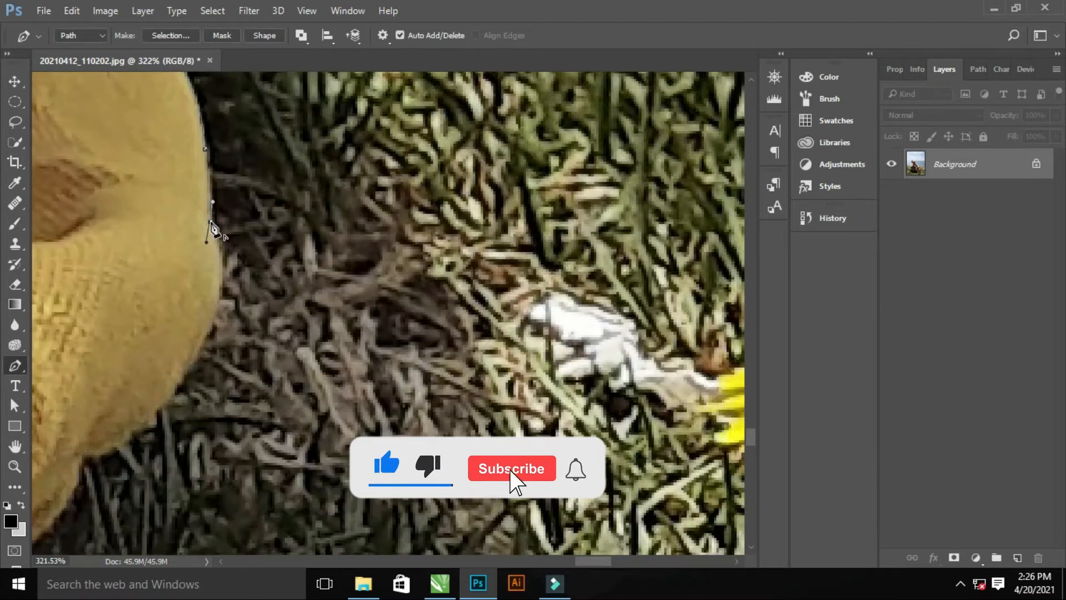
# Trace the path around the rounded lower corner of the yellow sleeve and along its underside folds
pyautogui.moveTo(119, 440); pyautogui.dragTo(401, 140)
pyautogui.click(317, 242)
pyautogui.moveTo(283, 286); pyautogui.dragTo(472, 147)
pyautogui.scroll(3, 333, 290)
pyautogui.keyDown('alt'); pyautogui.click(248, 287); pyautogui.keyUp('alt')
pyautogui.scroll(-2, 250, 289)
pyautogui.moveTo(219, 372); pyautogui.dragTo(194, 399)
pyautogui.keyDown('alt'); pyautogui.click(220, 372); pyautogui.keyUp('alt')
# Follow the bottom edge of the yellow shirt with curved anchor points over the dark grass
pyautogui.scroll(-4, 200, 397)
pyautogui.moveTo(178, 452); pyautogui.dragTo(575, 238)
pyautogui.scroll(3, 575, 238)
pyautogui.moveTo(547, 181); pyautogui.dragTo(519, 186)
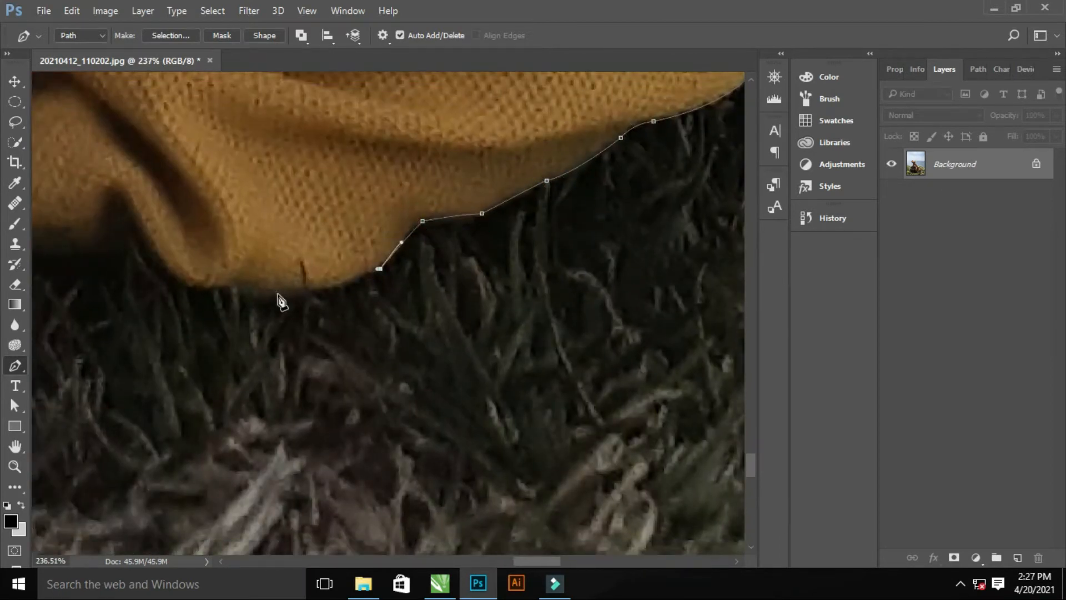
pyautogui.moveTo(157, 255); pyautogui.dragTo(168, 301)
# Finish the shirt's bottom edge and trace the underside of the dark hair to its trailing tip
pyautogui.moveTo(146, 218); pyautogui.dragTo(606, 262)
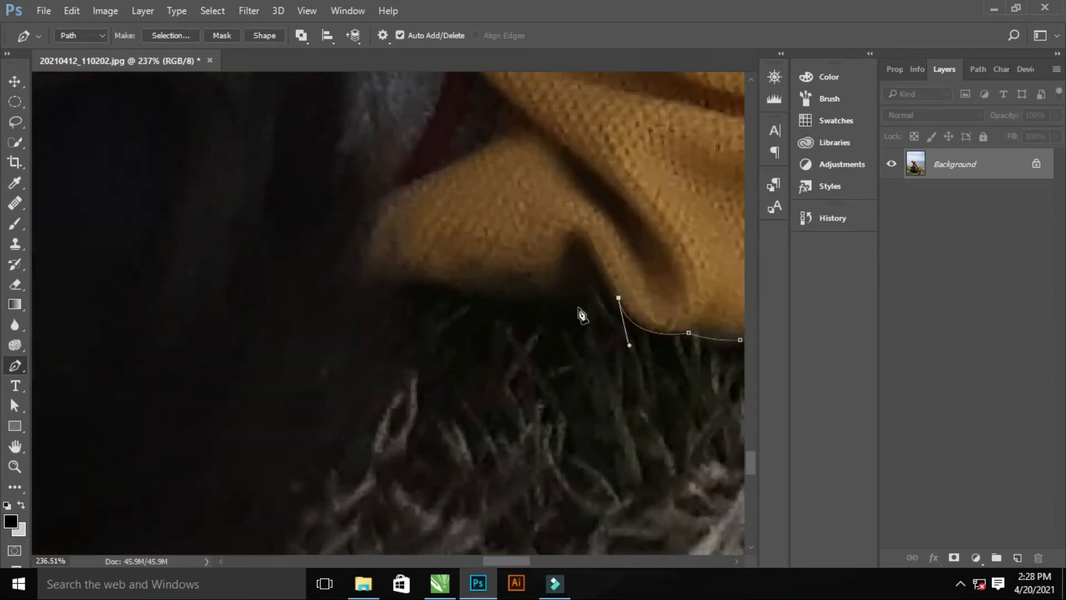
pyautogui.keyDown('alt'); pyautogui.click(393, 288); pyautogui.keyUp('alt')
pyautogui.scroll(-8, 395, 291)
pyautogui.moveTo(326, 334); pyautogui.dragTo(478, 305)
pyautogui.moveTo(524, 299); pyautogui.dragTo(506, 306)
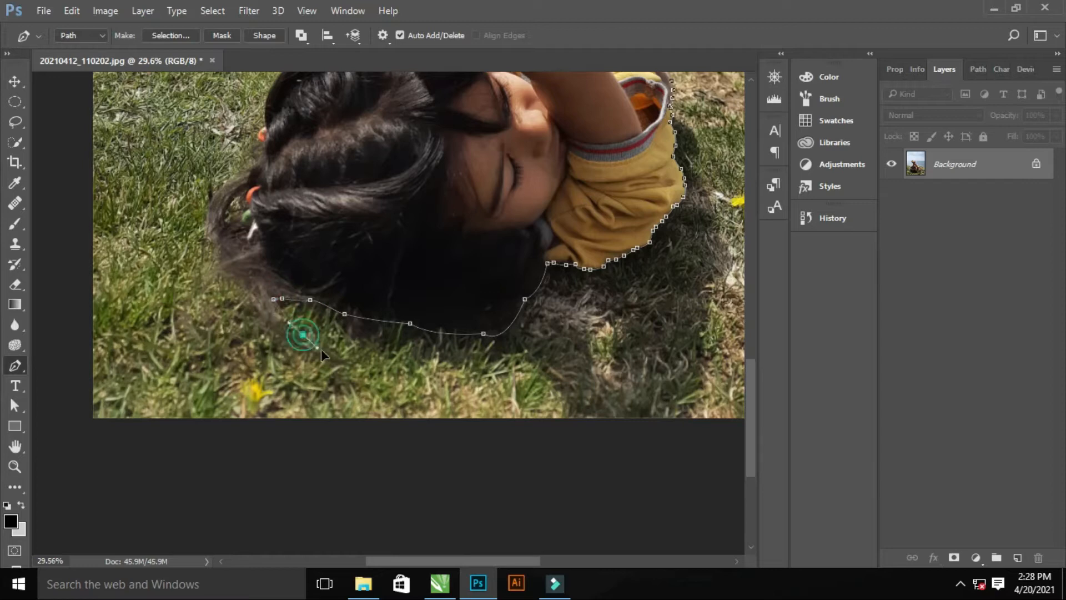
# Trace the outer edge of the looped ponytail up to the upper orange hair tie
pyautogui.scroll(5, 205, 304)
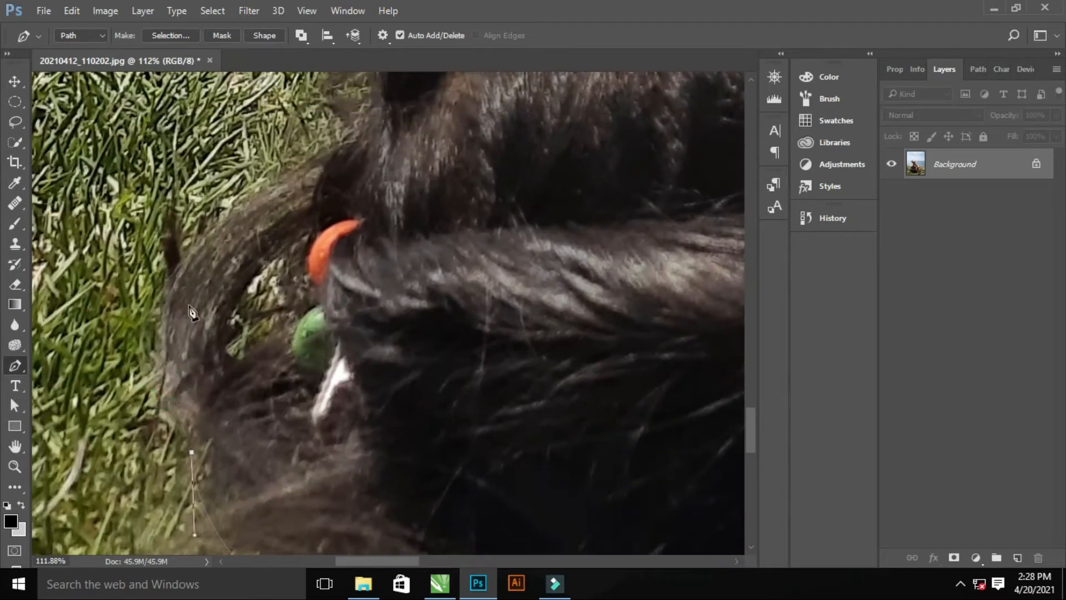
pyautogui.moveTo(239, 207); pyautogui.dragTo(349, 145)
pyautogui.keyDown('alt'); pyautogui.click(239, 207); pyautogui.keyUp('alt')
pyautogui.moveTo(375, 222); pyautogui.dragTo(298, 426)
pyautogui.moveTo(262, 345); pyautogui.dragTo(294, 326)
pyautogui.keyDown('alt'); pyautogui.click(262, 346); pyautogui.keyUp('alt')
pyautogui.moveTo(294, 268); pyautogui.dragTo(298, 206)
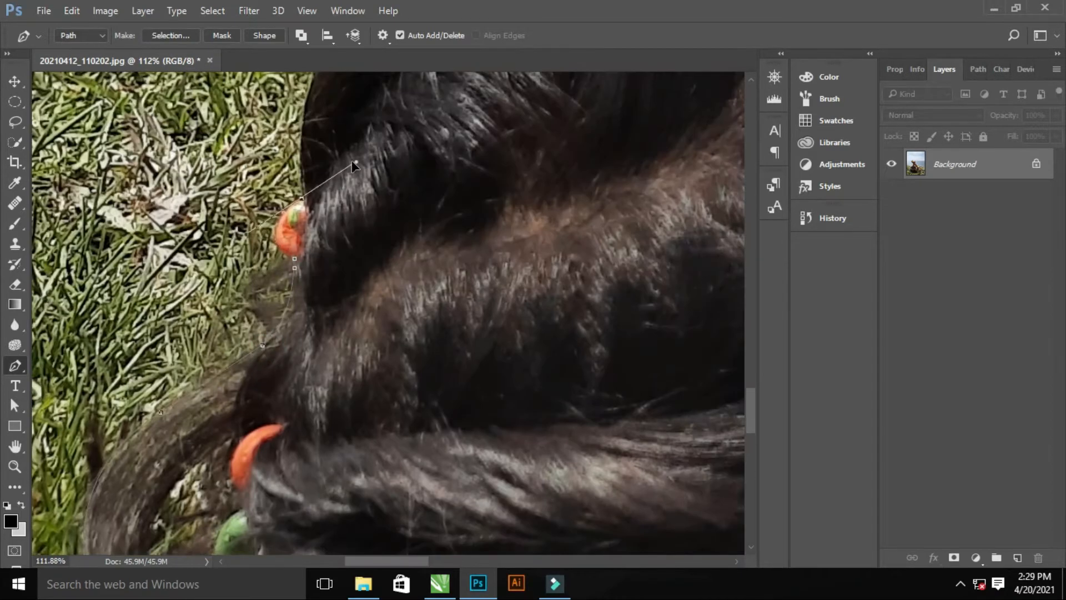
# Trace the path past the upper orange hair tie and up the side of the head
pyautogui.moveTo(373, 171); pyautogui.dragTo(355, 160)
pyautogui.keyDown('alt'); pyautogui.click(302, 198); pyautogui.keyUp('alt')
pyautogui.scroll(-3, 301, 198)
pyautogui.moveTo(424, 170); pyautogui.dragTo(421, 350)
pyautogui.scroll(2, 422, 350)
pyautogui.scroll(4, 277, 311)
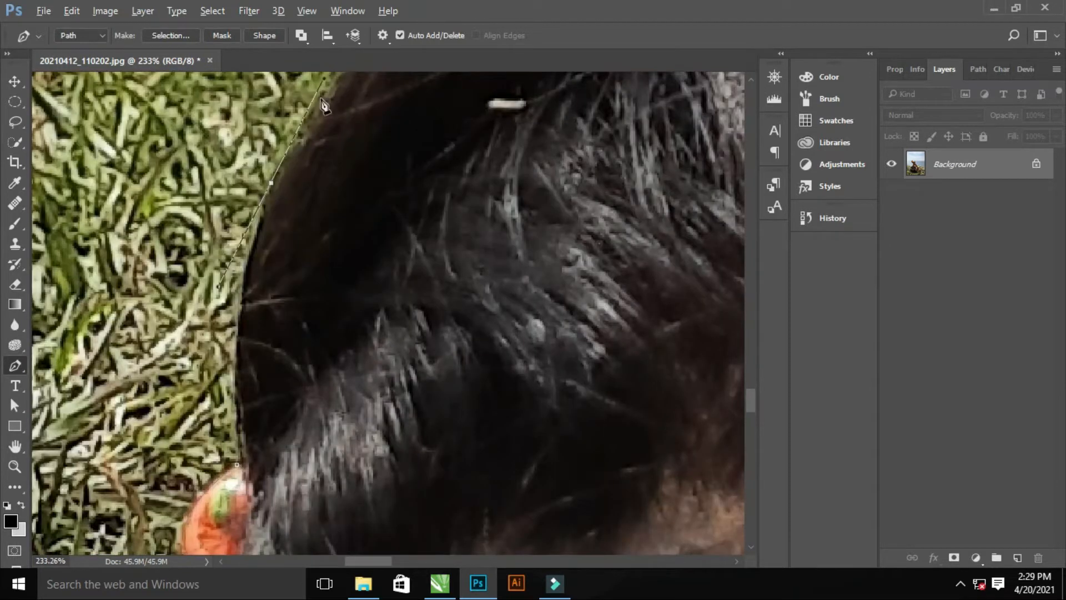
pyautogui.moveTo(322, 77); pyautogui.dragTo(324, 76)
pyautogui.keyDown('alt'); pyautogui.click(271, 183); pyautogui.keyUp('alt')
# Follow the curve of the hair over the crown of the head
pyautogui.moveTo(383, 150); pyautogui.dragTo(267, 373)
pyautogui.moveTo(306, 193); pyautogui.dragTo(380, 121)
pyautogui.moveTo(261, 254); pyautogui.dragTo(301, 218)
pyautogui.keyDown('alt'); pyautogui.click(261, 253); pyautogui.keyUp('alt')
pyautogui.moveTo(388, 153); pyautogui.dragTo(254, 258)
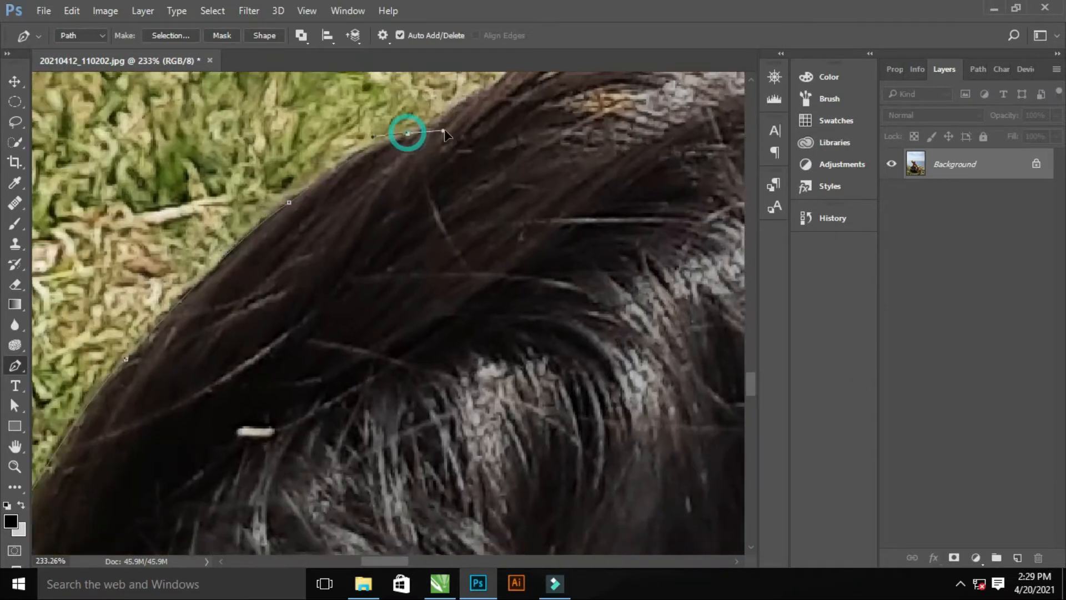
pyautogui.keyDown('alt'); pyautogui.click(407, 133); pyautogui.keyUp('alt')
pyautogui.moveTo(444, 113); pyautogui.dragTo(245, 321)
# Continue the path from the crown of the hair onto the yellow fabric of the far sleeve
pyautogui.moveTo(263, 303); pyautogui.dragTo(278, 293)
pyautogui.click(290, 299)
pyautogui.moveTo(583, 159); pyautogui.dragTo(477, 282)
pyautogui.scroll(-1, 364, 376)
pyautogui.moveTo(292, 351); pyautogui.dragTo(323, 320)
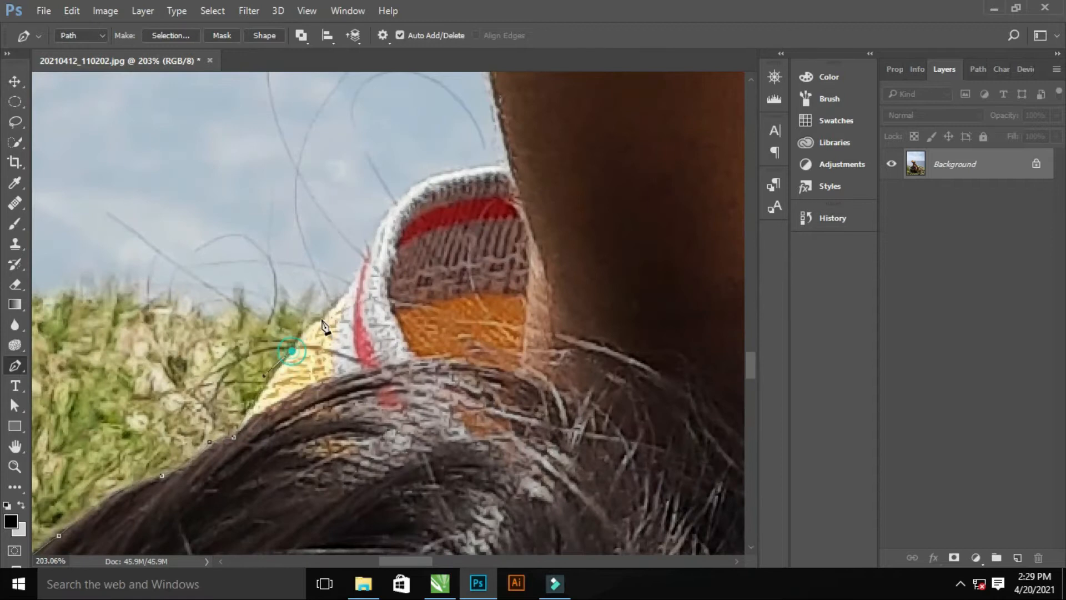
# Trace the striped hem of the far sleeve up to where it meets the arm
pyautogui.keyDown('alt'); pyautogui.click(369, 244); pyautogui.keyUp('alt')
pyautogui.moveTo(432, 177); pyautogui.dragTo(471, 167)
pyautogui.keyDown('alt'); pyautogui.click(432, 178); pyautogui.keyUp('alt')
pyautogui.moveTo(435, 221); pyautogui.dragTo(364, 305)
pyautogui.moveTo(437, 251); pyautogui.dragTo(465, 260)
pyautogui.keyDown('alt'); pyautogui.click(437, 251); pyautogui.keyUp('alt')
# Trace the outer edge of the far arm from the sleeve hem up toward the hands
pyautogui.scroll(-6, 400, 355)
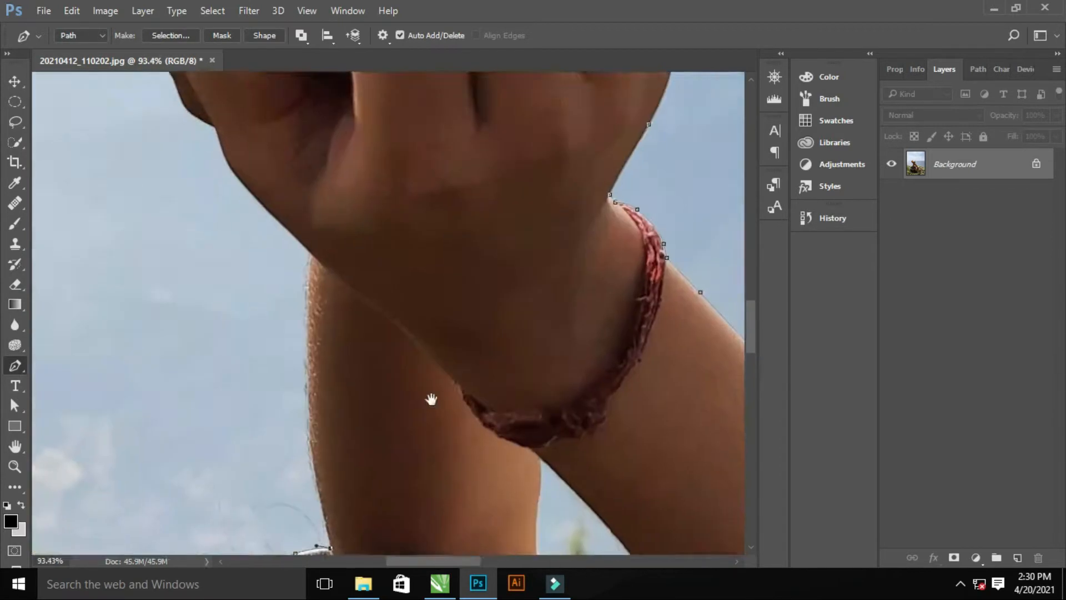
pyautogui.moveTo(324, 329); pyautogui.dragTo(326, 272)
pyautogui.moveTo(328, 194); pyautogui.dragTo(333, 170)
pyautogui.keyDown('alt'); pyautogui.click(327, 194); pyautogui.keyUp('alt')
# Trace the lower edge of the hand from the far arm toward the thumb side
pyautogui.scroll(4, 272, 138)
pyautogui.moveTo(228, 133); pyautogui.dragTo(361, 206)
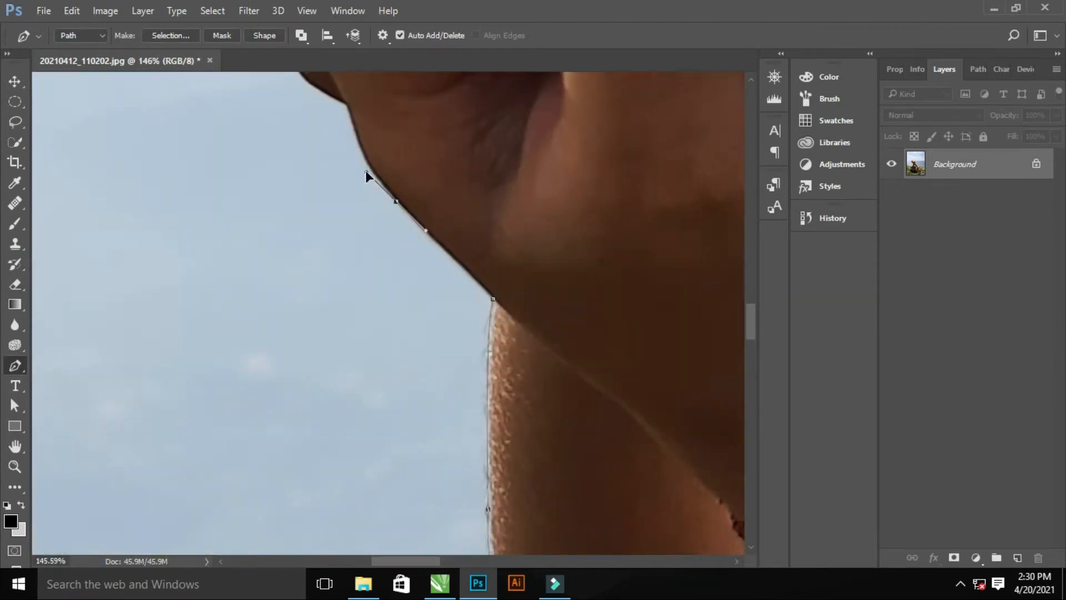
pyautogui.scroll(5, 357, 144)
pyautogui.moveTo(357, 144); pyautogui.dragTo(294, 319)
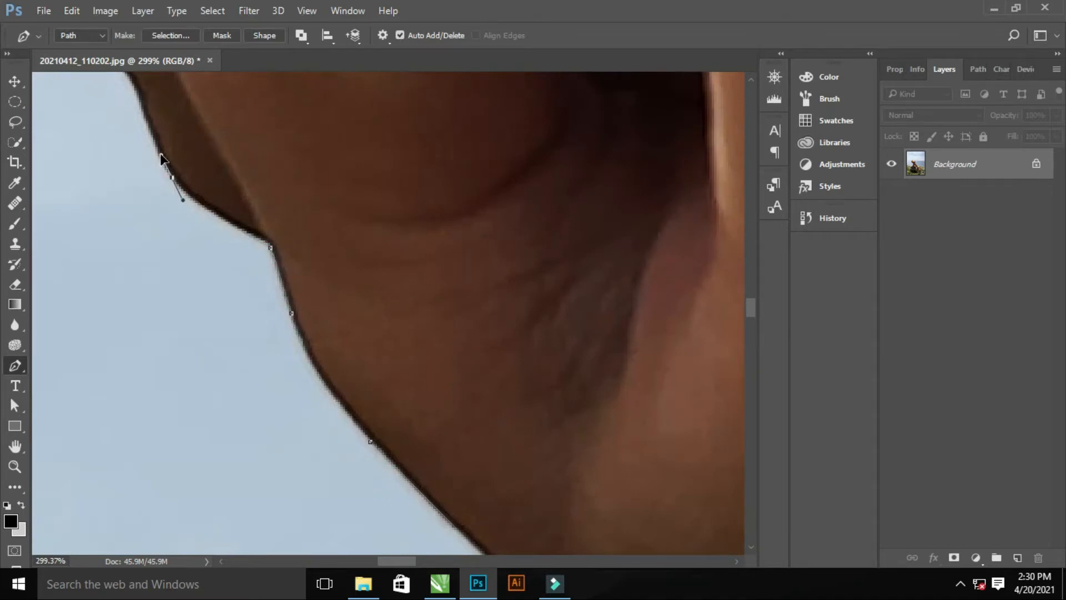
# Follow the dark outer contour of the hand up toward the folded fingers
pyautogui.moveTo(281, 192); pyautogui.dragTo(555, 456)
pyautogui.moveTo(404, 334); pyautogui.dragTo(409, 354)
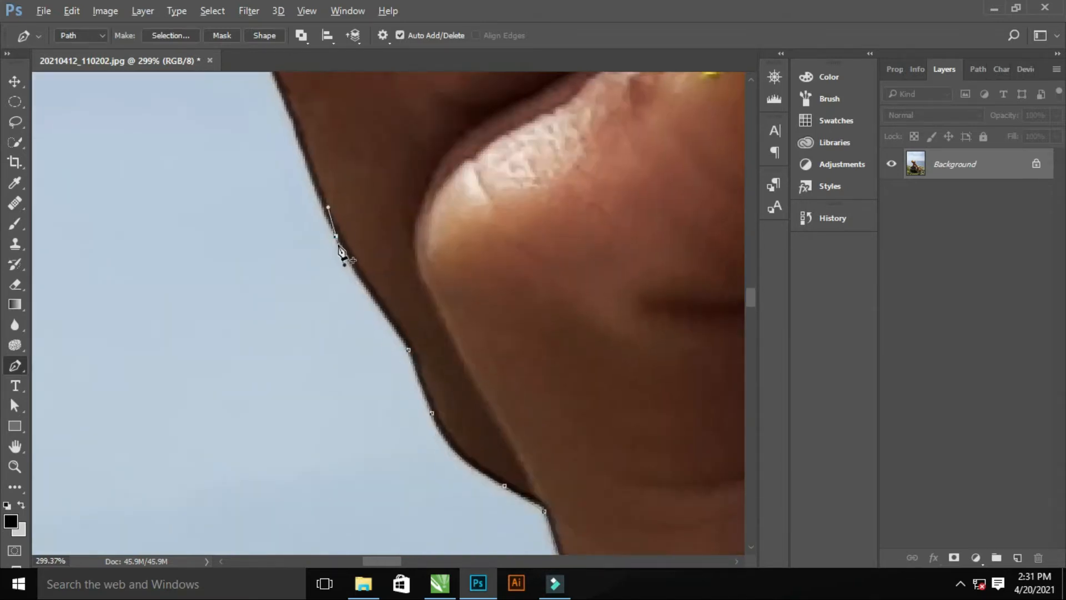
pyautogui.moveTo(319, 184); pyautogui.dragTo(414, 372)
pyautogui.moveTo(382, 291); pyautogui.dragTo(373, 267)
pyautogui.moveTo(352, 213); pyautogui.dragTo(350, 194)
# Trace around the folded fingers beside the yellow flower with short curved segments
pyautogui.moveTo(358, 145); pyautogui.dragTo(379, 275)
pyautogui.moveTo(386, 234); pyautogui.dragTo(393, 224)
pyautogui.moveTo(388, 307); pyautogui.dragTo(402, 309)
pyautogui.moveTo(413, 217); pyautogui.dragTo(365, 367)
pyautogui.moveTo(391, 280); pyautogui.dragTo(395, 259)
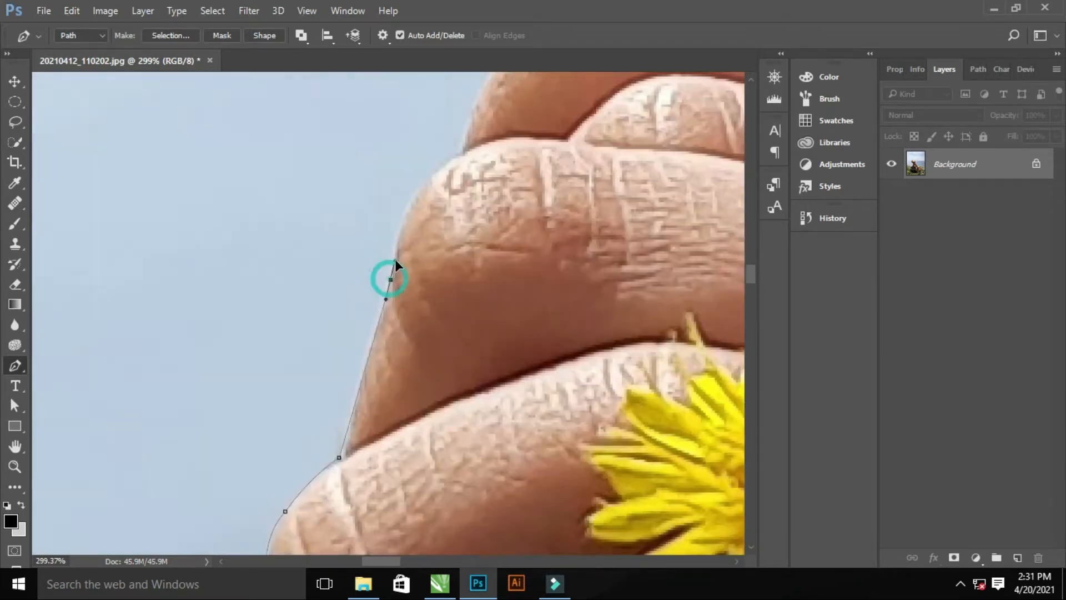
# Complete the outline around the uppermost fingers and trace the background gap between the two arms
pyautogui.moveTo(418, 186); pyautogui.dragTo(379, 342)
pyautogui.moveTo(407, 316); pyautogui.dragTo(411, 314)
pyautogui.scroll(-10, 554, 91)
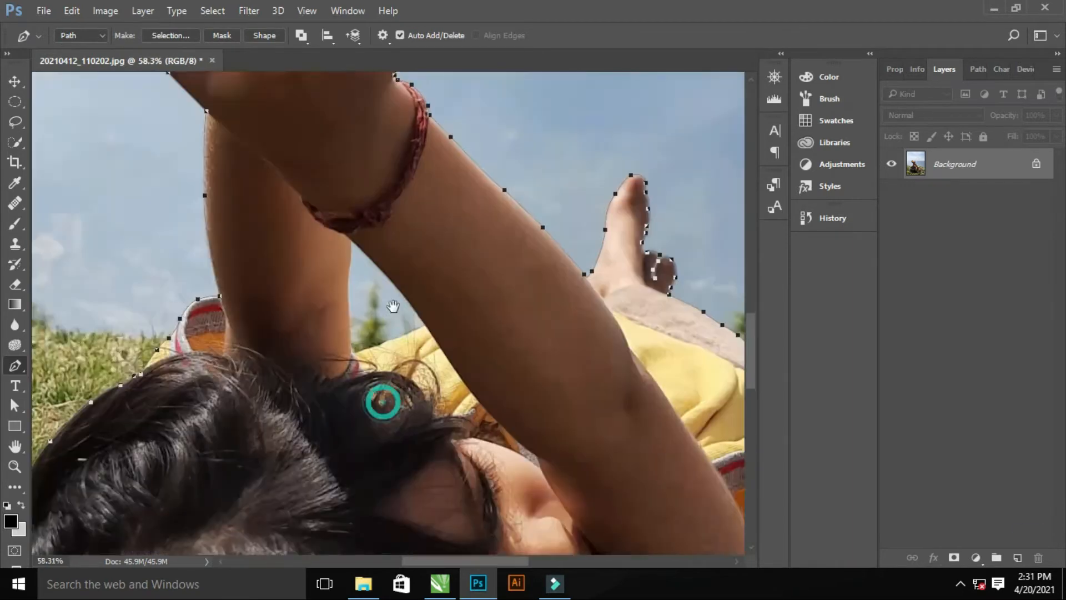
pyautogui.scroll(5, 410, 324)
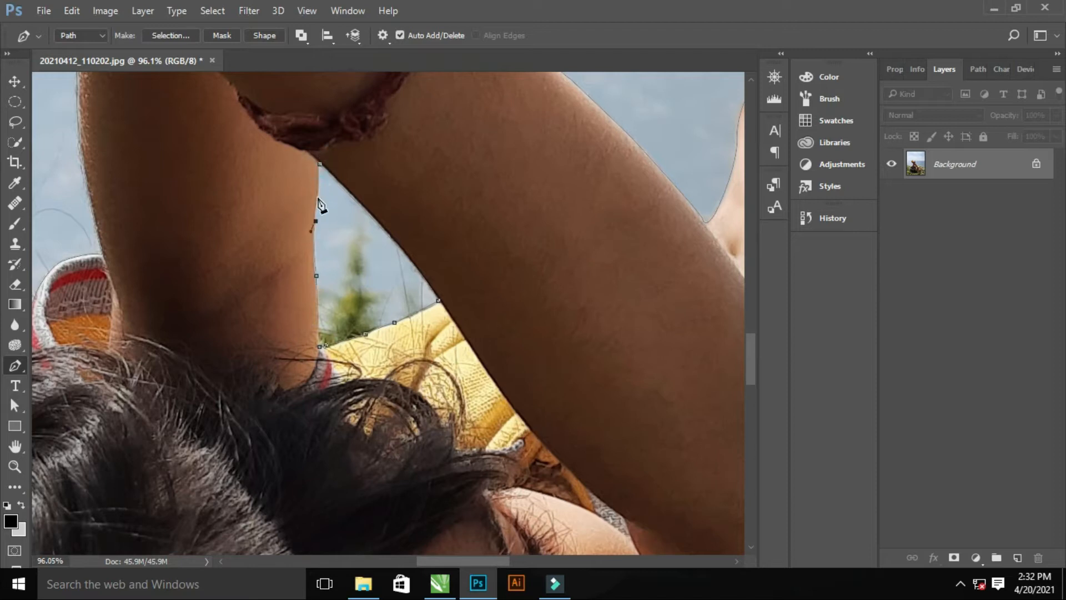
# Convert the finished paths around the girl into a selection
pyautogui.hotkey('ctrl', '0')
pyautogui.rightClick(521, 452)
pyautogui.click(561, 157)
pyautogui.press('Return')
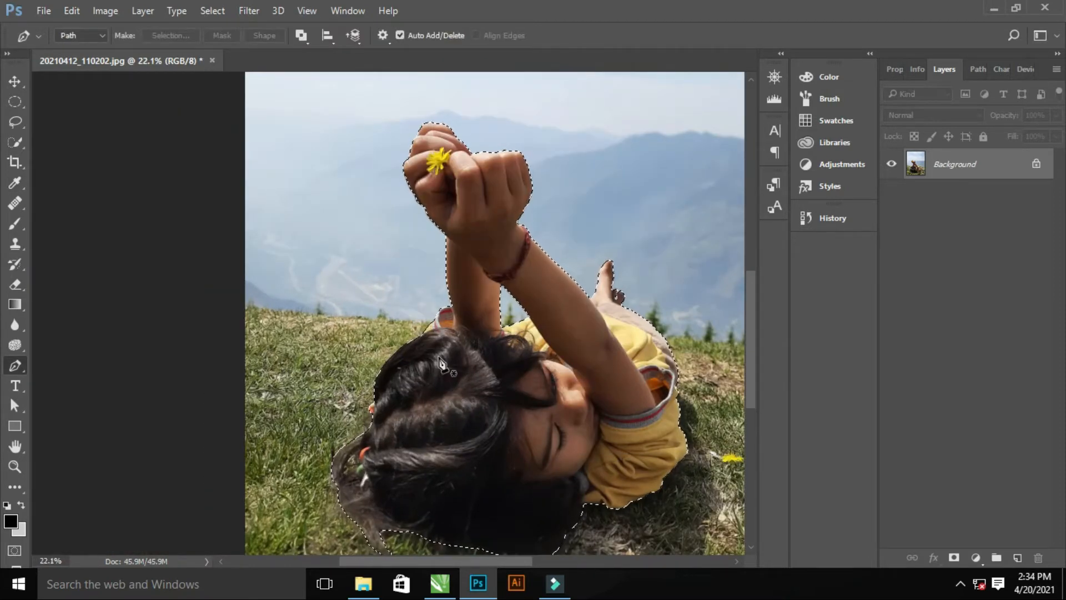
# Subtract the grass patch inside the ponytail loop from the selection with the Polygonal Lasso tool
pyautogui.scroll(3, 440, 308)
pyautogui.scroll(5, 440, 308)
pyautogui.rightClick(15, 122)
pyautogui.click(67, 135)
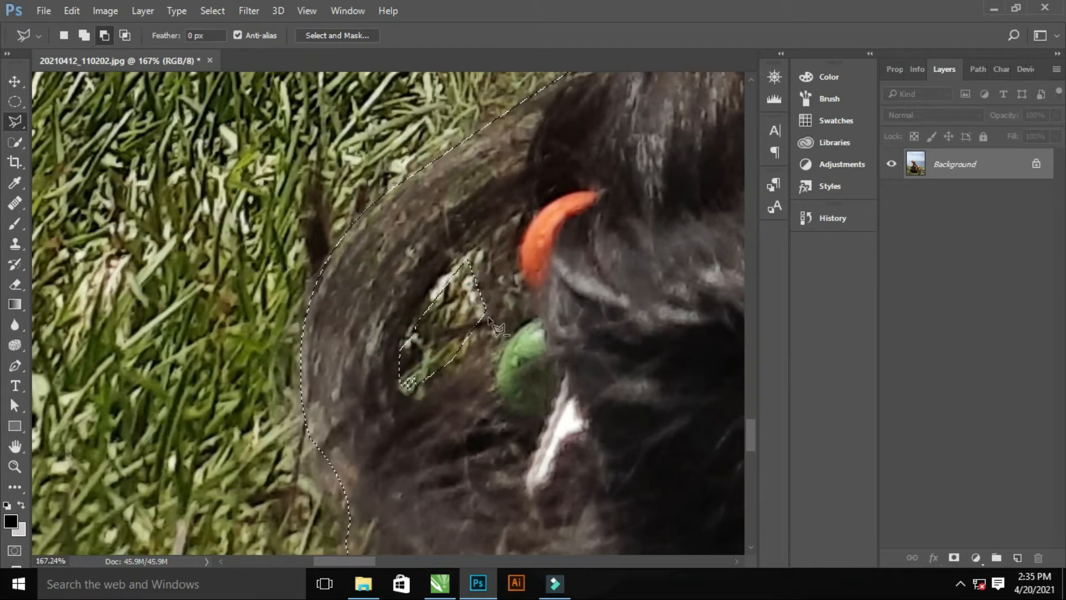
pyautogui.scroll(-8, 498, 328)
pyautogui.click(213, 10)
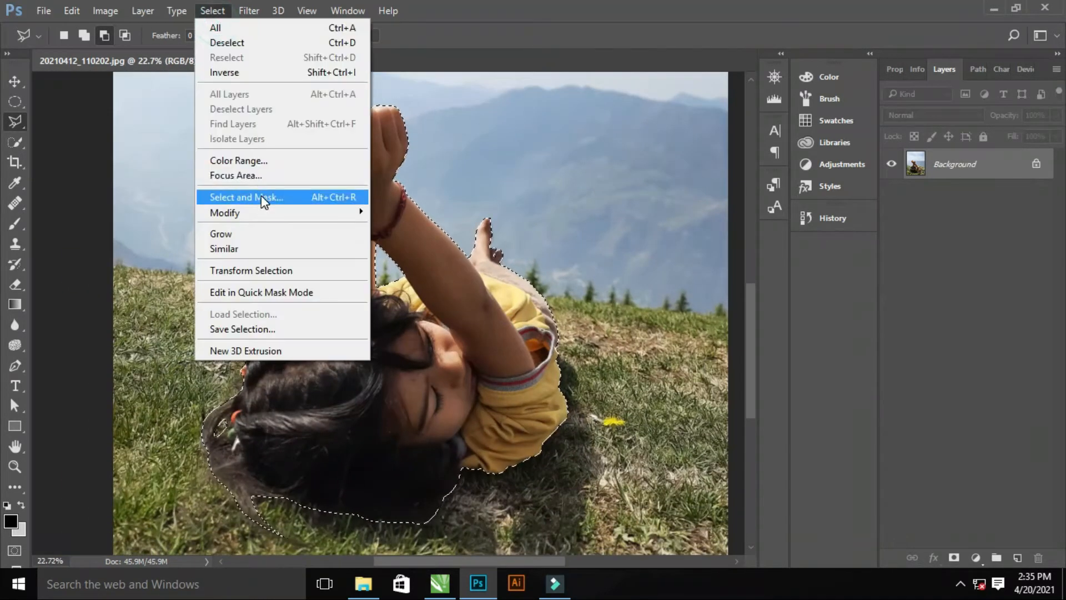
pyautogui.click(261, 201)
pyautogui.scroll(-5, 480, 333)
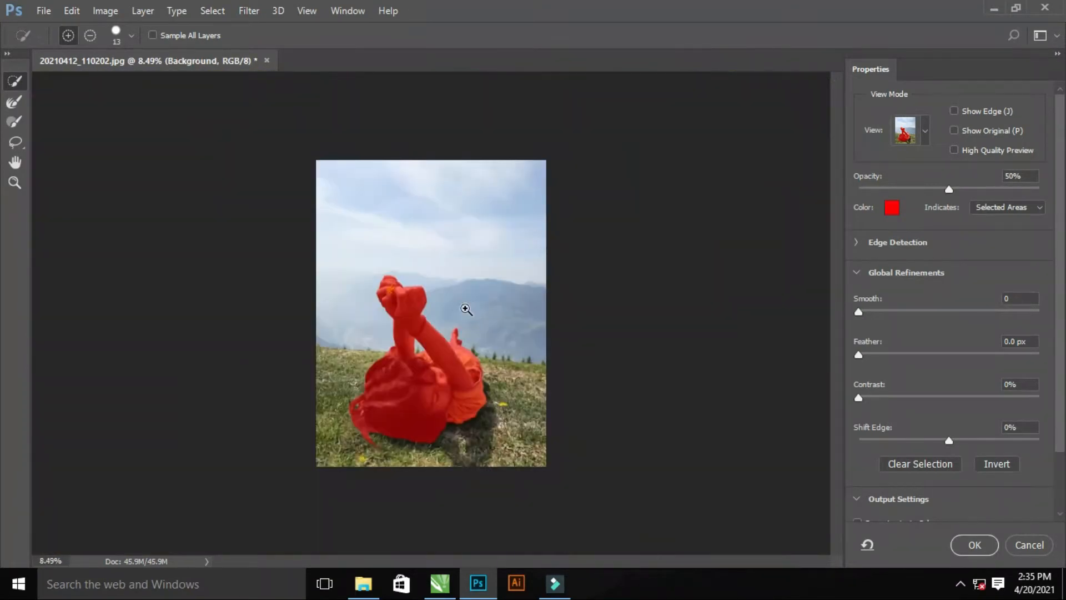
pyautogui.scroll(3, 466, 309)
pyautogui.click(1030, 545)
# Refine the edge of the girl's selection with a smooth of 3, a feather of 0.5 px and a negative edge shift
pyautogui.click(213, 11)
pyautogui.keyDown('shift'); pyautogui.click(248, 202); pyautogui.keyUp('shift')
pyautogui.scroll(10, 389, 444)
pyautogui.scroll(-5, 503, 322)
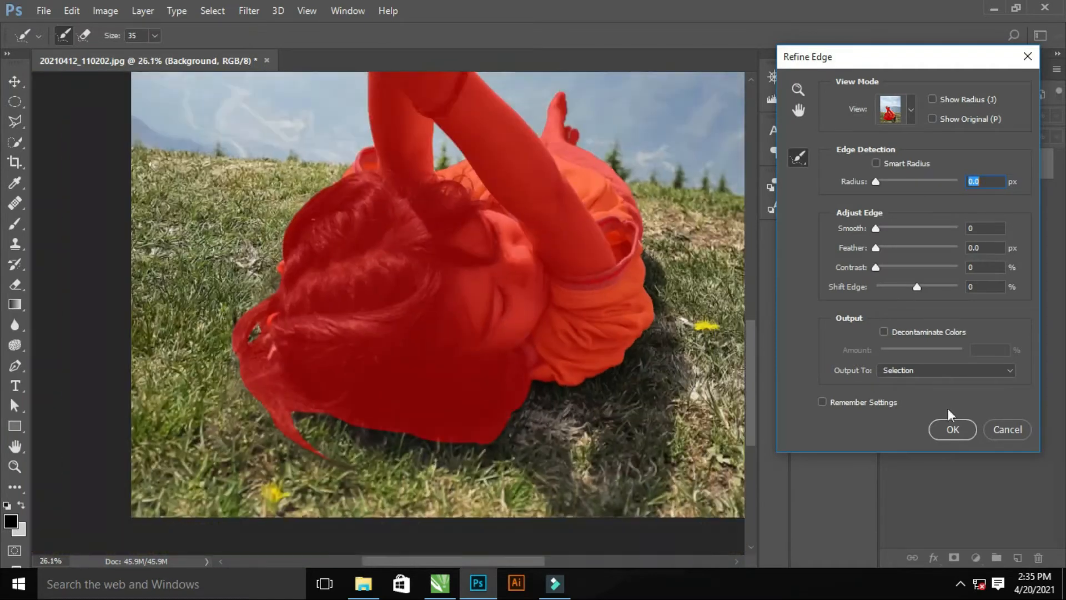
pyautogui.write('3')
pyautogui.press('Tab')
pyautogui.write('.5')
pyautogui.press('Tab')
pyautogui.press('Tab')
pyautogui.write('-')
# Output the refined selection of the girl to a new layer
pyautogui.click(946, 371)
pyautogui.click(922, 403)
pyautogui.click(963, 430)
pyautogui.moveTo(448, 324); pyautogui.dragTo(575, 374)
pyautogui.scroll(-10, 576, 374)
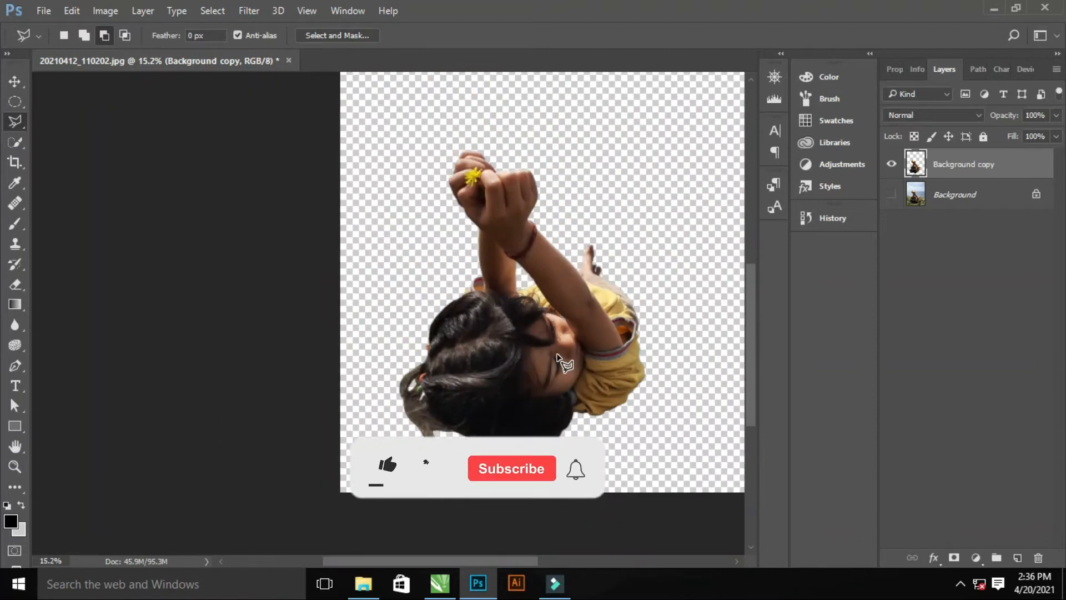
# Make the original Background layer visible again, comparing it with the girl's cutout
pyautogui.click(890, 194)
pyautogui.click(891, 194)
pyautogui.click(891, 195)
# Select the sky and distant mountains on the Background layer with the Quick Selection tool
pyautogui.moveTo(533, 344); pyautogui.dragTo(600, 389)
pyautogui.moveTo(450, 356); pyautogui.dragTo(472, 383)
pyautogui.moveTo(441, 325); pyautogui.dragTo(478, 356)
pyautogui.scroll(-5, 477, 355)
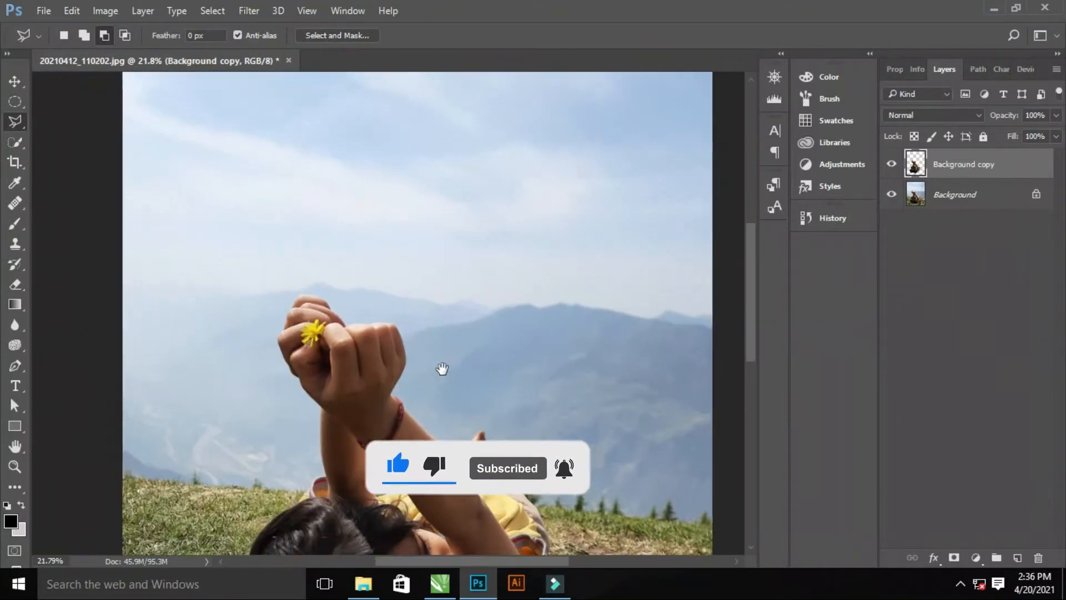
pyautogui.click(955, 194)
pyautogui.click(16, 141)
pyautogui.moveTo(603, 261); pyautogui.dragTo(545, 398)
pyautogui.moveTo(365, 458)
pyautogui.mouseDown()
pyautogui.moveTo(424, 495)
pyautogui.moveTo(502, 492)
pyautogui.mouseUp()
pyautogui.moveTo(622, 455); pyautogui.dragTo(541, 443)
pyautogui.moveTo(379, 422); pyautogui.dragTo(525, 404)
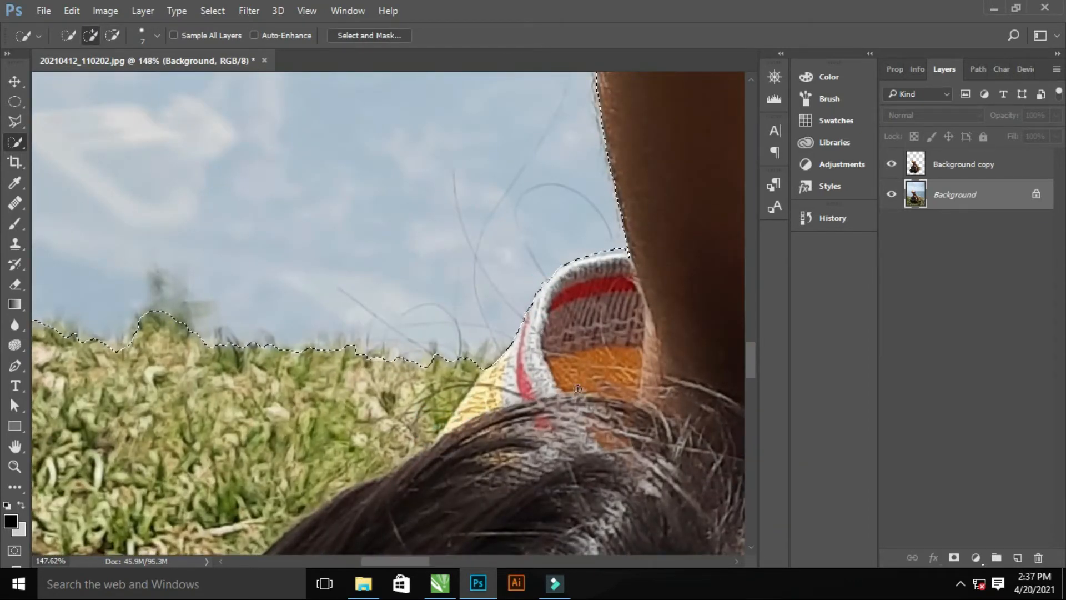
# Refine the sky selection along the grass edge and the sleeve behind the girl's hair
pyautogui.moveTo(578, 389); pyautogui.dragTo(281, 367)
pyautogui.keyDown('alt'); pyautogui.click(293, 341); pyautogui.keyUp('alt')
pyautogui.moveTo(475, 399); pyautogui.dragTo(367, 402)
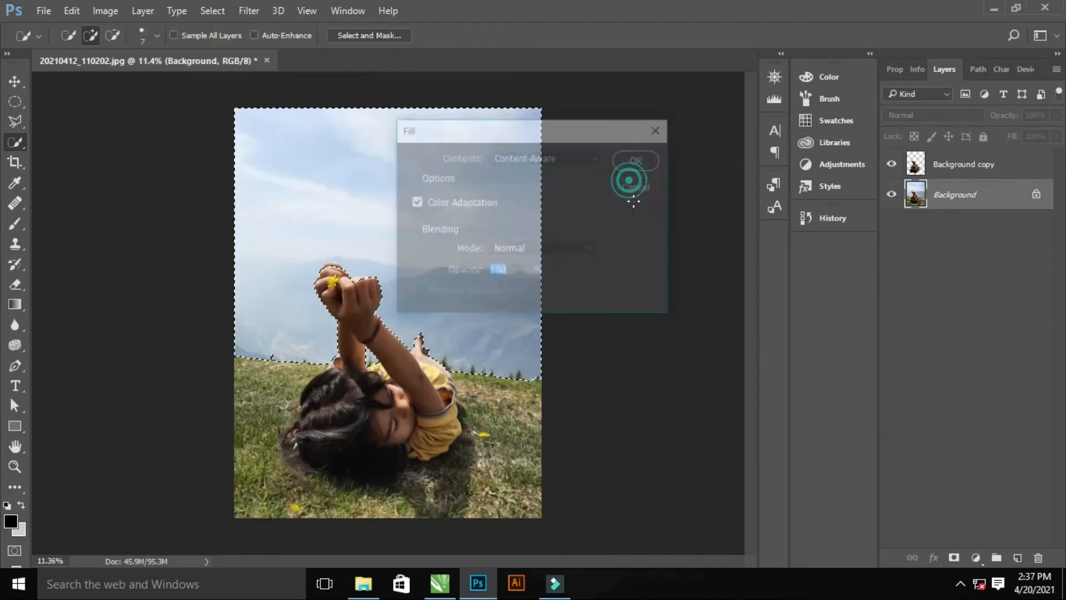
# Correct the sky selection around the girl's raised foot and along her forearm, subtracting the skin areas
pyautogui.scroll(10, 415, 341)
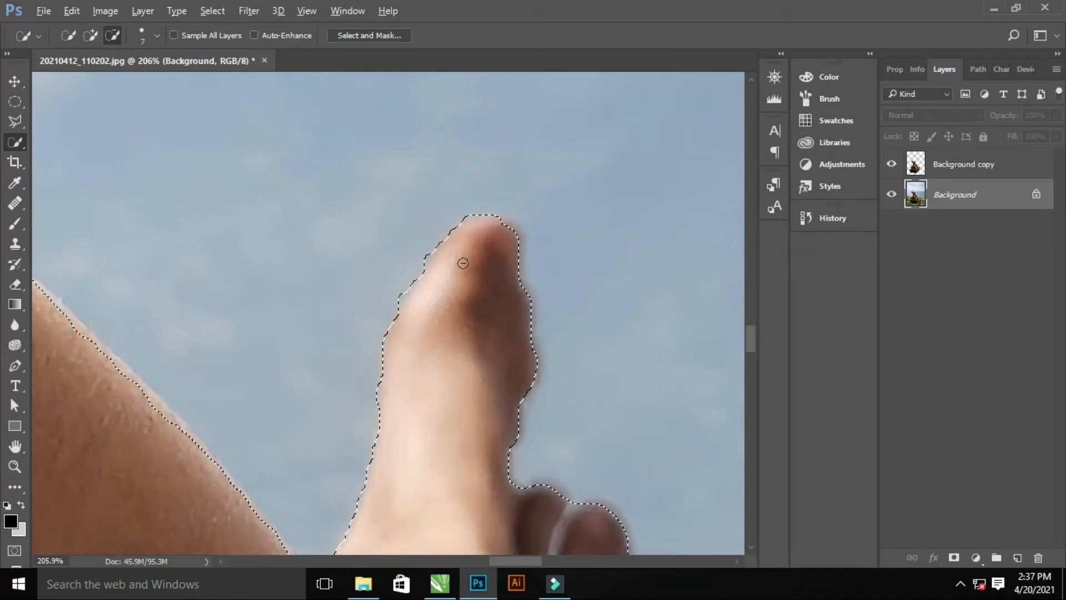
pyautogui.moveTo(214, 425)
pyautogui.mouseDown()
pyautogui.moveTo(396, 389)
pyautogui.moveTo(257, 290)
pyautogui.moveTo(244, 263)
pyautogui.mouseUp()
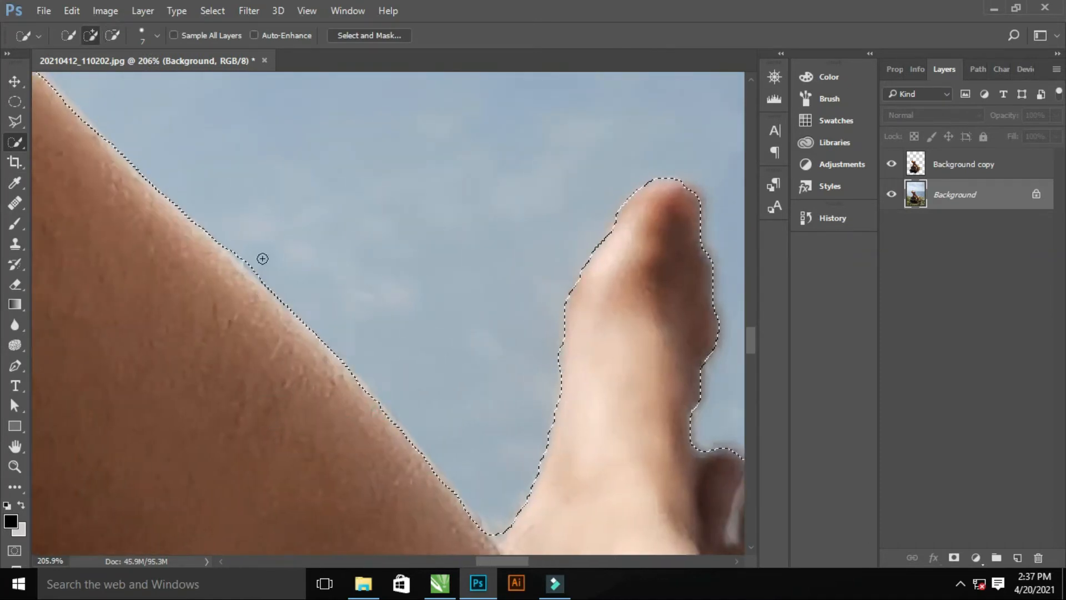
pyautogui.keyDown('alt'); pyautogui.click(241, 252); pyautogui.keyUp('alt')
pyautogui.moveTo(429, 368); pyautogui.dragTo(359, 344)
pyautogui.moveTo(292, 143); pyautogui.dragTo(354, 425)
pyautogui.press('alt')
# Clean up the sky selection around the girl's raised hands and wrists
pyautogui.moveTo(233, 332); pyautogui.dragTo(430, 403)
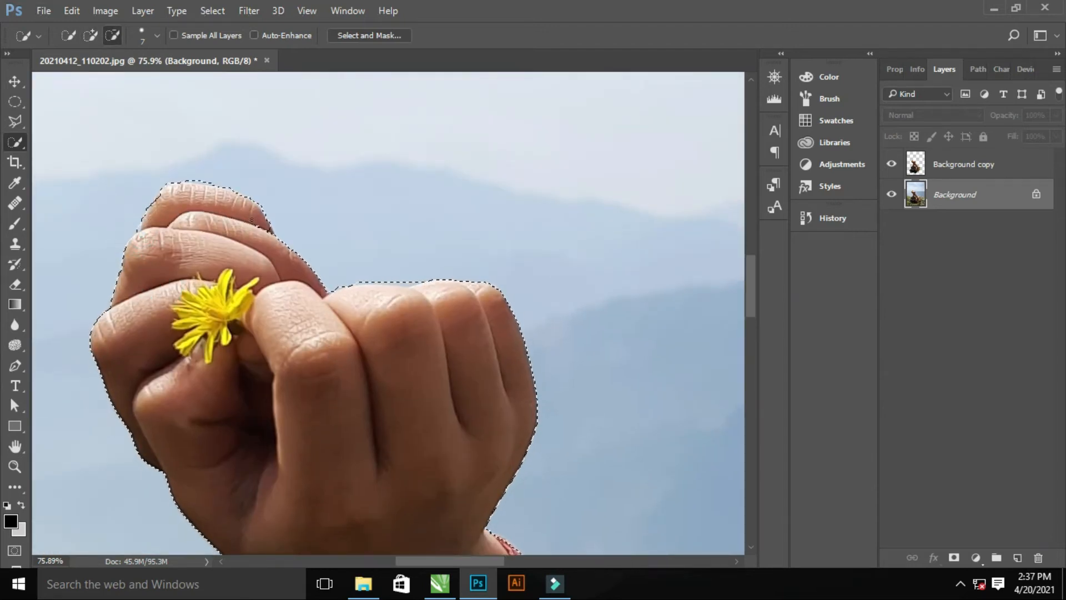
pyautogui.moveTo(314, 335); pyautogui.dragTo(281, 333)
pyautogui.moveTo(311, 517); pyautogui.dragTo(317, 364)
pyautogui.moveTo(380, 417); pyautogui.dragTo(239, 406)
# Subtract the small treetops along the grassy horizon from the sky selection
pyautogui.moveTo(481, 384); pyautogui.dragTo(511, 386)
pyautogui.moveTo(511, 386); pyautogui.dragTo(349, 387)
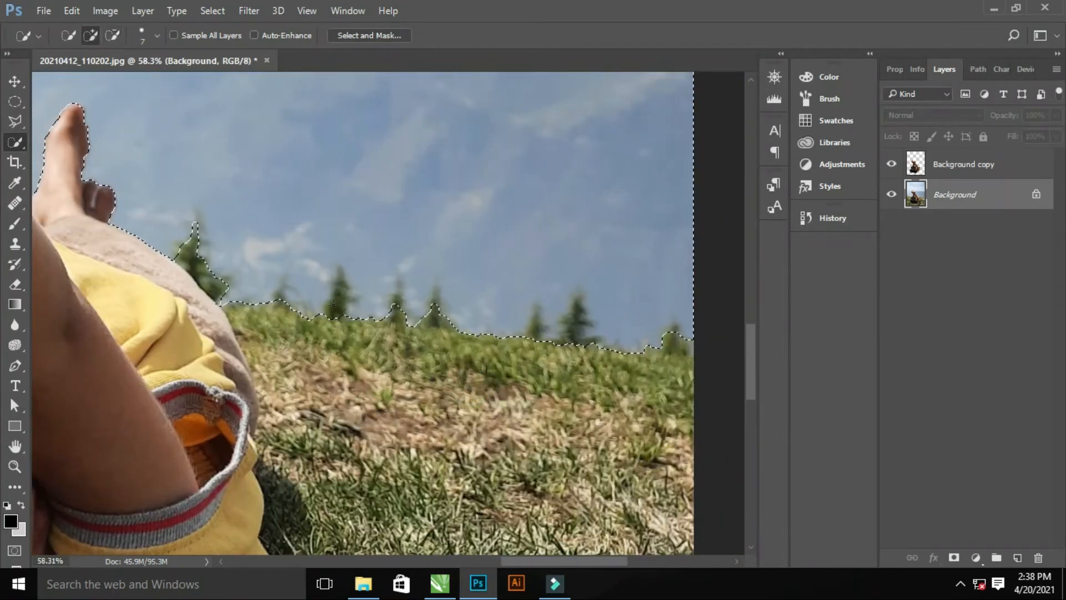
pyautogui.press('alt')
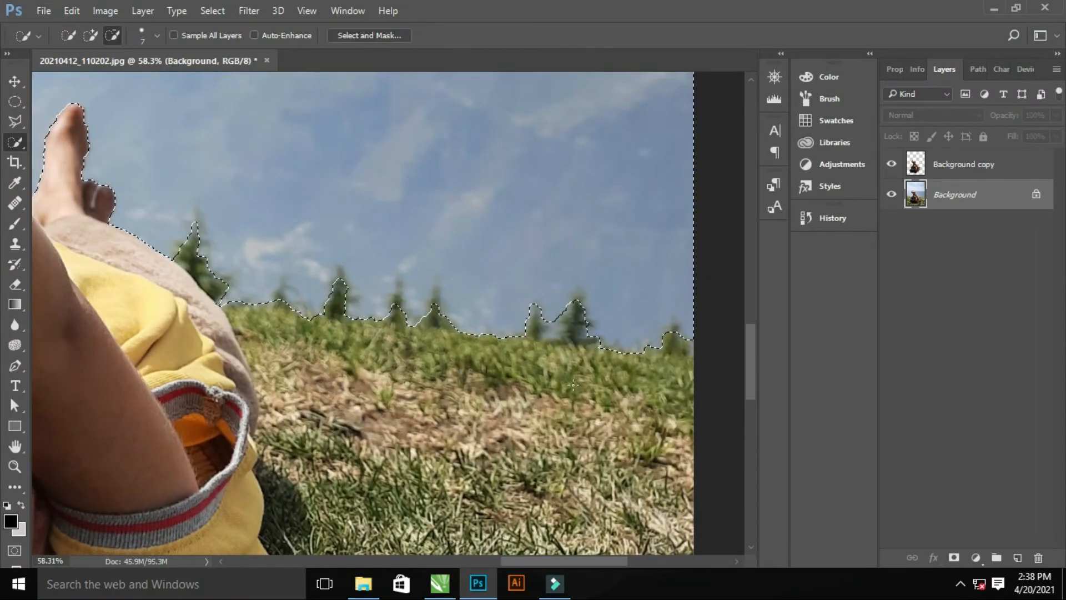
# Add a layer mask to the background layer that hides the selected sky and mountains
pyautogui.hotkey('ctrl', '0')
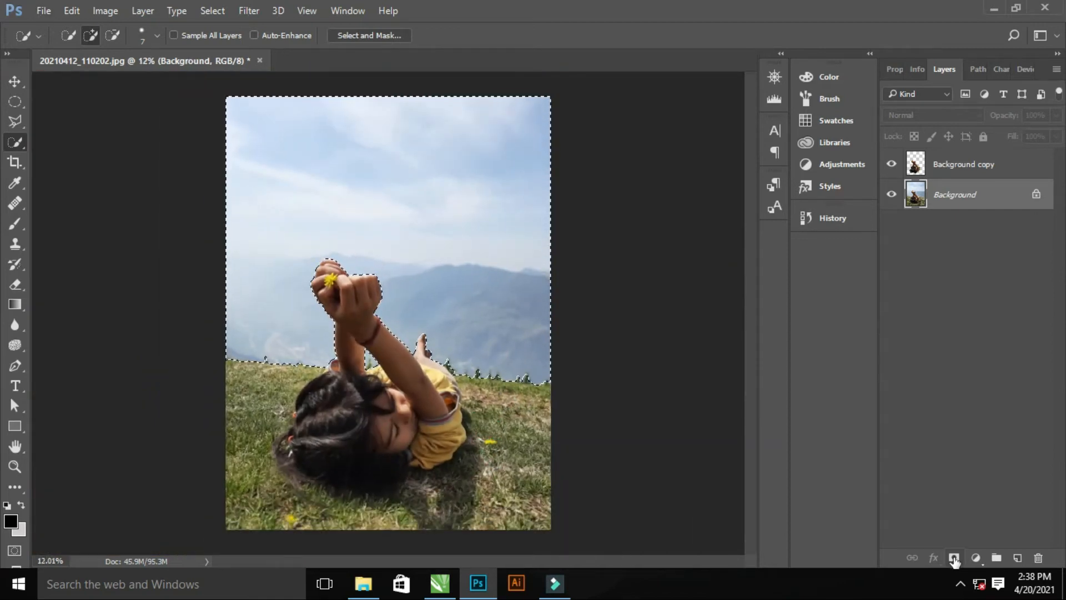
pyautogui.click(953, 558)
pyautogui.moveTo(387, 373); pyautogui.dragTo(367, 373)
# Place the pexels-pixabay-533769 mountain lake photo from the file folder and move it beneath the masked Layer 0
pyautogui.hotkey('alt', 'Tab')
pyautogui.scroll(-4, 837, 357)
pyautogui.scroll(-15, 814, 365)
pyautogui.scroll(2, 927, 348)
pyautogui.scroll(-2, 927, 349)
pyautogui.hotkey('alt', 'Tab')
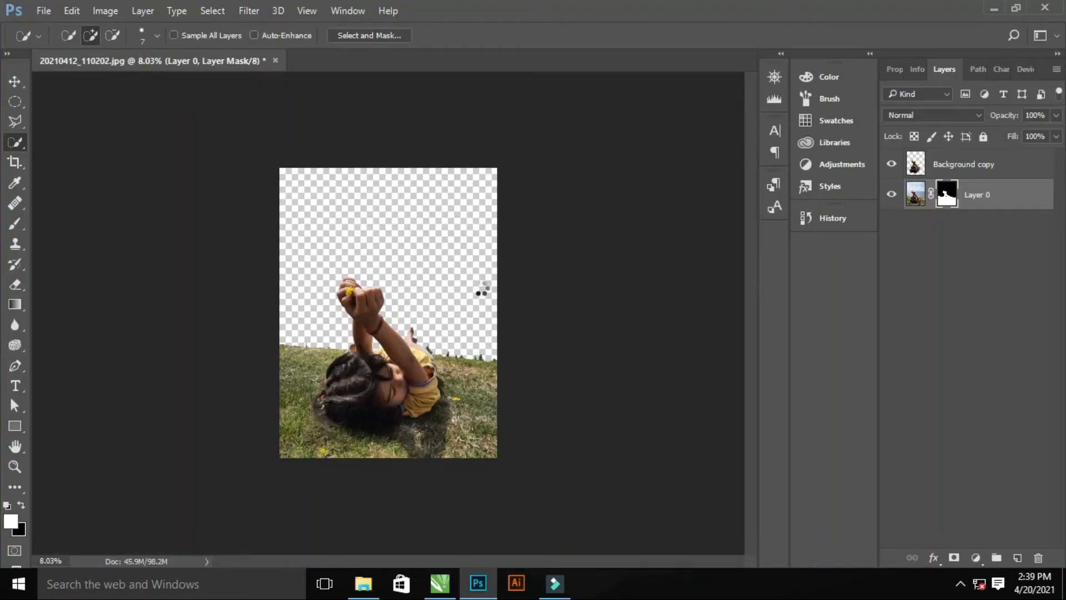
pyautogui.press('Return')
pyautogui.moveTo(972, 195); pyautogui.dragTo(972, 239)
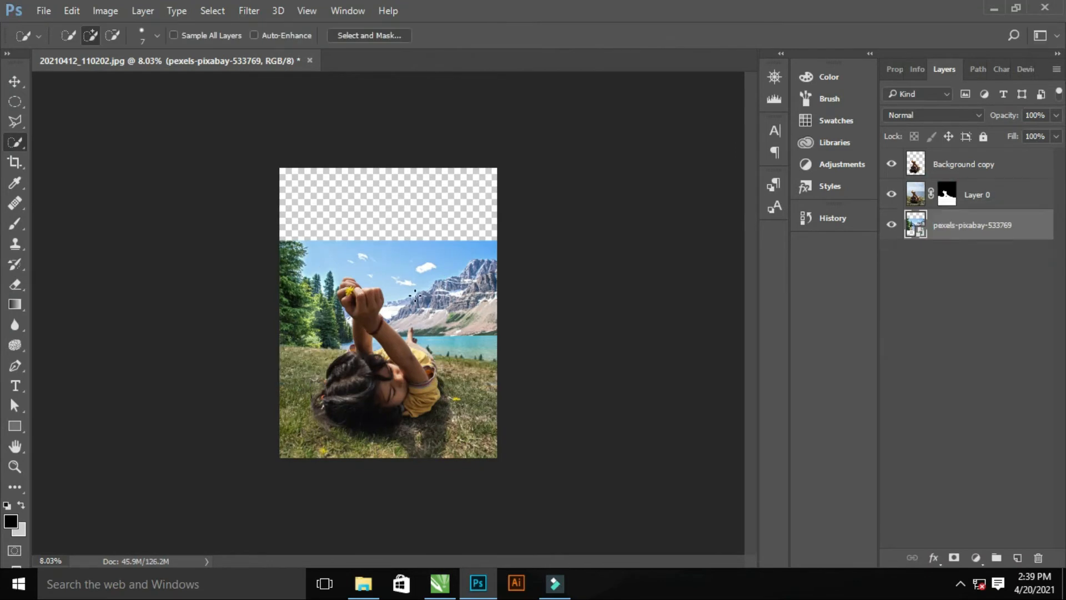
# Scale the lake photo to about 106% and position it to fill the empty sky area behind the girl
pyautogui.hotkey('ctrl', 't')
pyautogui.moveTo(454, 281); pyautogui.dragTo(459, 307)
pyautogui.moveTo(112, 145); pyautogui.dragTo(95, 161)
pyautogui.scroll(-5, 409, 261)
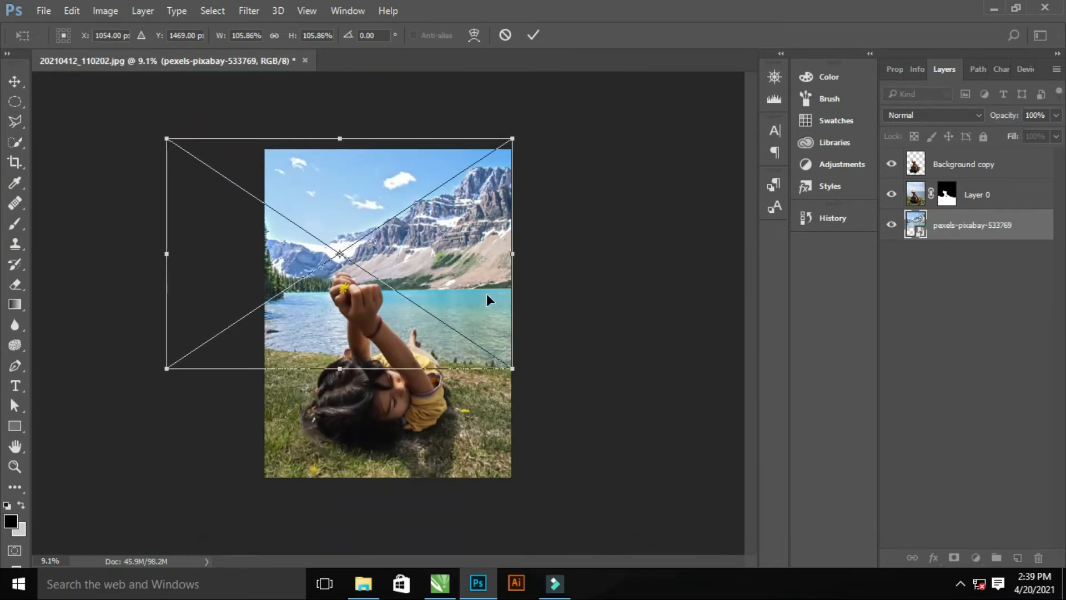
pyautogui.press('Return')
# Select everything outside the girl's outline, with Layer 0 as the active layer
pyautogui.scroll(4, 409, 263)
pyautogui.moveTo(416, 331); pyautogui.dragTo(466, 365)
pyautogui.scroll(-4, 507, 331)
pyautogui.scroll(6, 507, 331)
pyautogui.moveTo(472, 309); pyautogui.dragTo(450, 331)
pyautogui.scroll(-4, 450, 331)
pyautogui.click(1000, 199)
pyautogui.hotkey('ctrl', 'shift', 'i')
# Apply Color Balance with midtone levels -57, -1 and +33 to the grass around the girl
pyautogui.hotkey('ctrl', 'b')
pyautogui.moveTo(847, 189); pyautogui.dragTo(806, 191)
pyautogui.click(847, 207)
pyautogui.moveTo(848, 225); pyautogui.dragTo(873, 228)
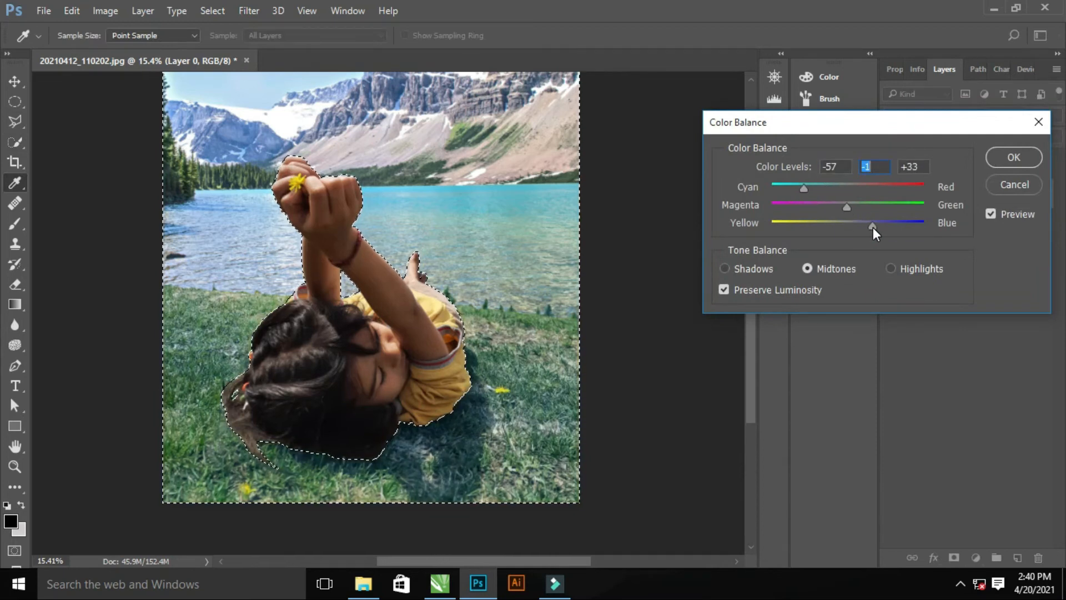
pyautogui.click(1015, 157)
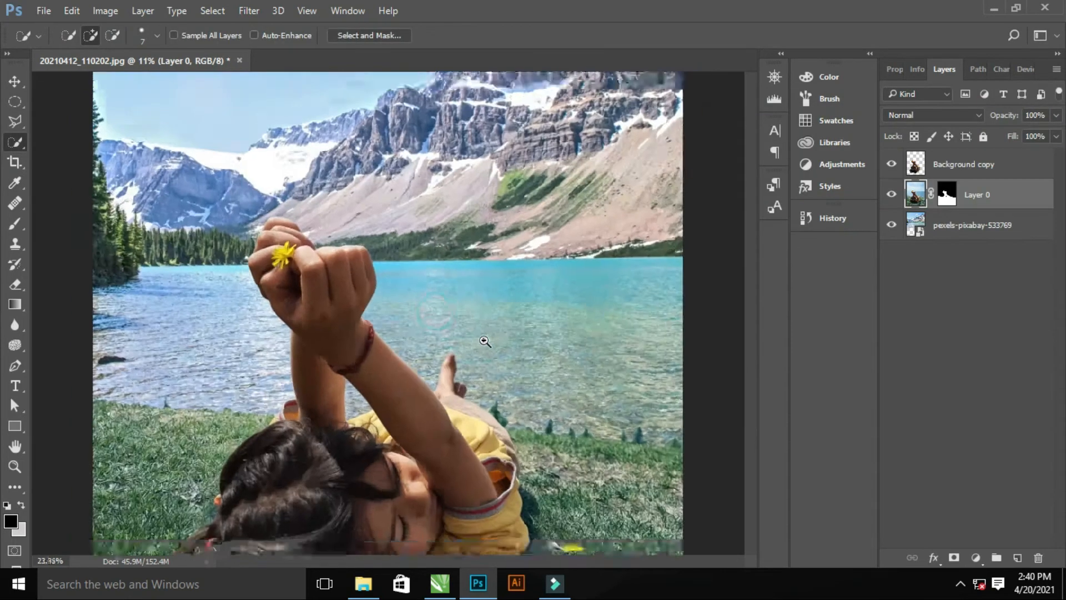
# Apply Color Balance with midtone levels -60, 0 and +32 to the pexels-pixabay-533769 lake layer
pyautogui.scroll(-4, 477, 340)
pyautogui.scroll(2, 447, 334)
pyautogui.scroll(-2, 447, 334)
pyautogui.click(968, 227)
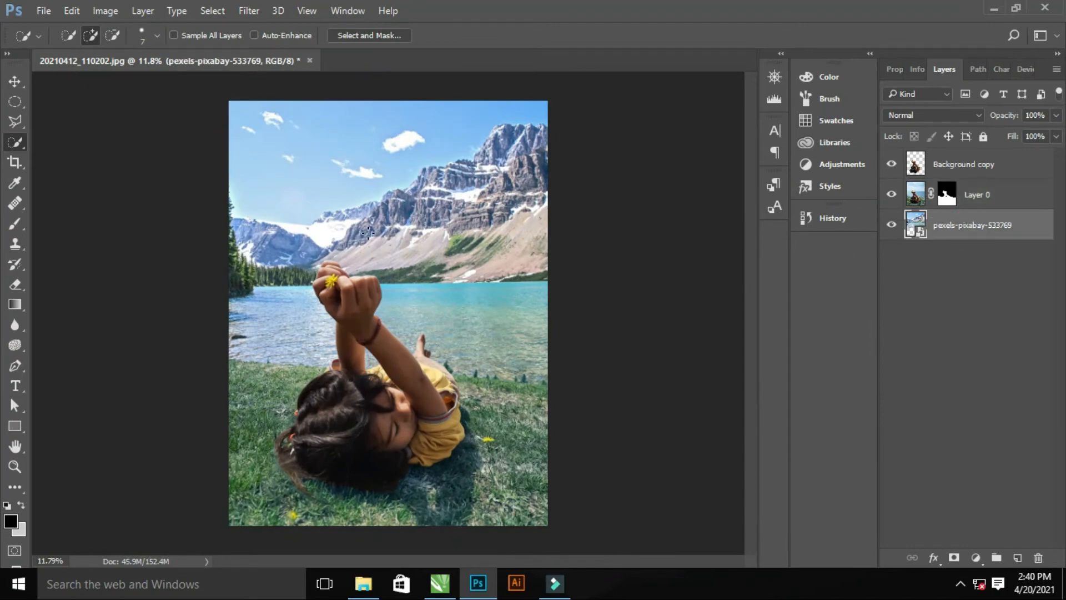
pyautogui.hotkey('ctrl', 'b')
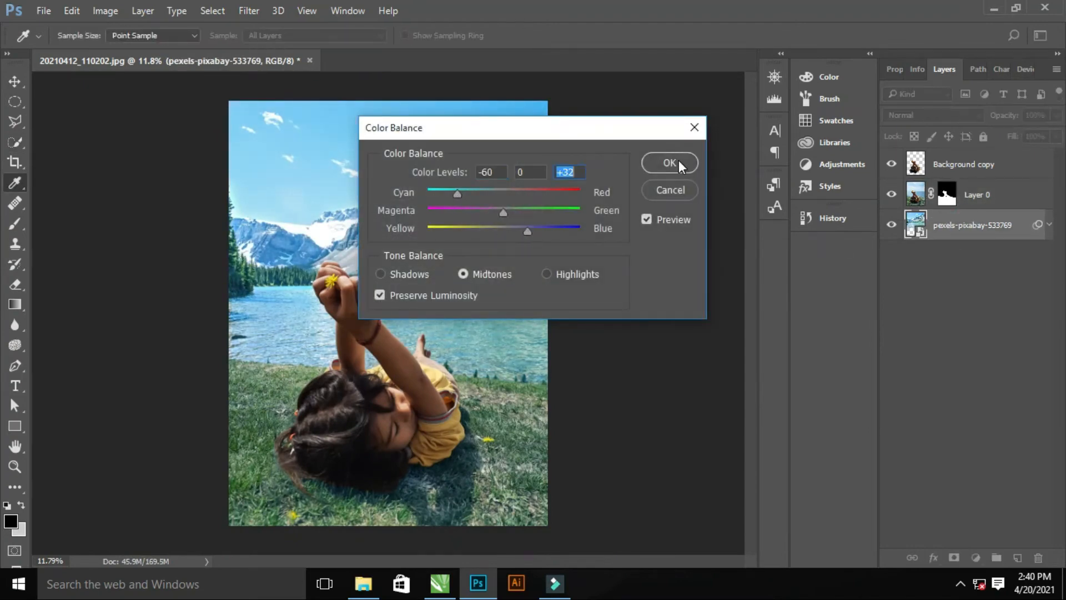
pyautogui.click(670, 163)
# Place the white lens flare PNG from the Removable Disk (G:) folder into the composition above the lake photo
pyautogui.scroll(3, 431, 352)
pyautogui.scroll(-3, 435, 331)
pyautogui.scroll(4, 434, 324)
pyautogui.scroll(-4, 433, 323)
pyautogui.scroll(1, 614, 143)
pyautogui.scroll(4, 371, 297)
pyautogui.scroll(-4, 372, 297)
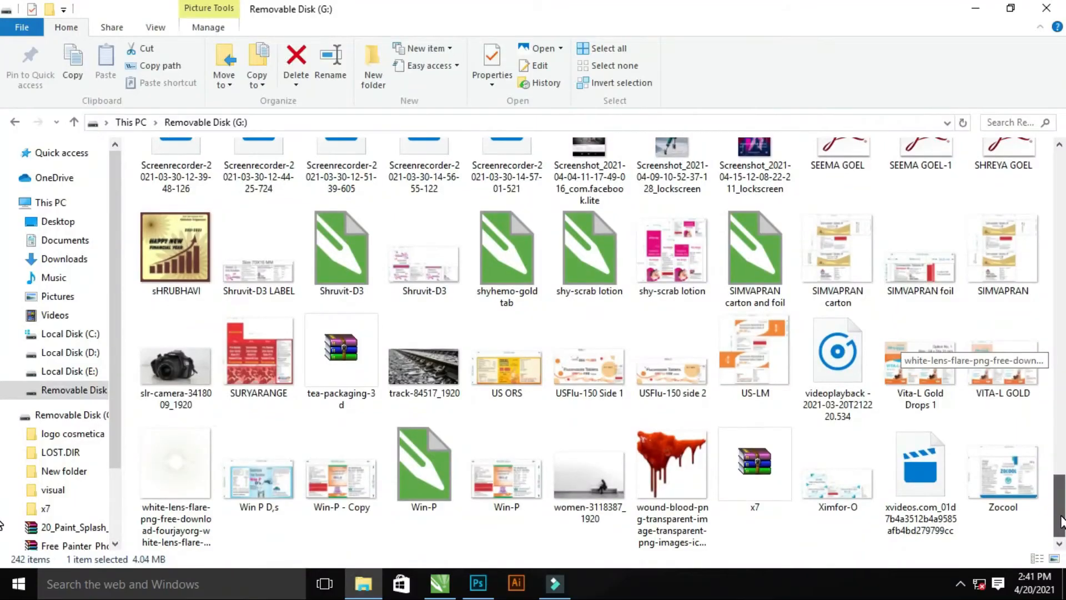
pyautogui.hotkey('alt', 'Tab')
pyautogui.moveTo(176, 464); pyautogui.dragTo(226, 85)
# Scale the lens flare to about 121%, rotate it about 50° and position it over the sky's upper-left corner
pyautogui.moveTo(391, 268); pyautogui.dragTo(451, 328)
pyautogui.moveTo(353, 207); pyautogui.dragTo(305, 178)
pyautogui.moveTo(408, 336); pyautogui.dragTo(179, 427)
# Set the lens flare to 72% opacity with the Linear Light blend mode and commit its placement
pyautogui.moveTo(1057, 116); pyautogui.dragTo(1034, 135)
pyautogui.click(944, 116)
pyautogui.click(895, 388)
pyautogui.click(932, 116)
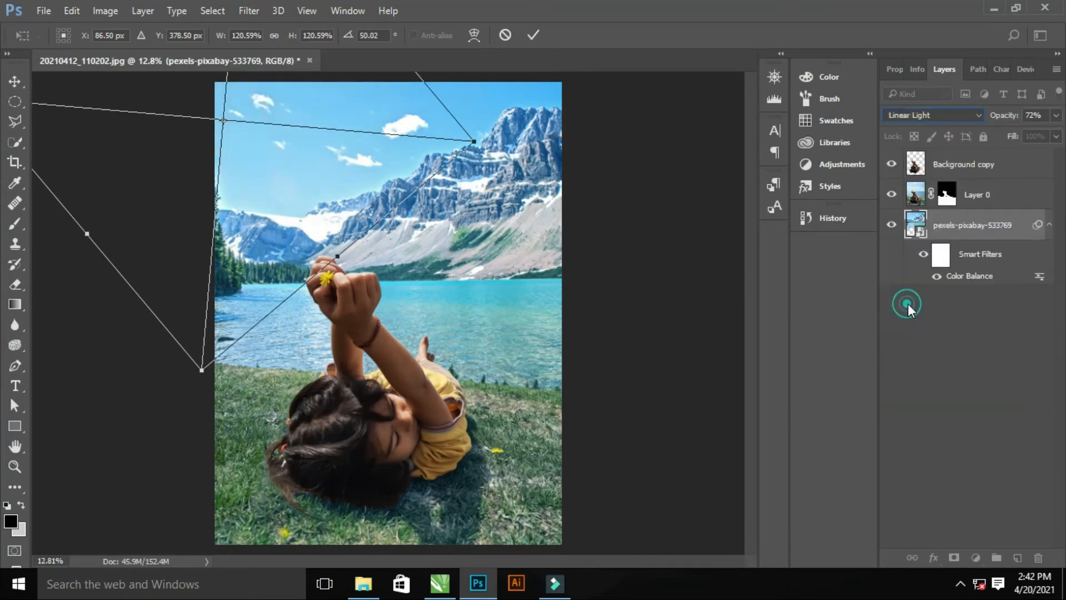
pyautogui.click(906, 306)
pyautogui.press('Return')
# Shift the midtones of the girl's Background copy layer toward yellow with Color Balance
pyautogui.scroll(6, 460, 362)
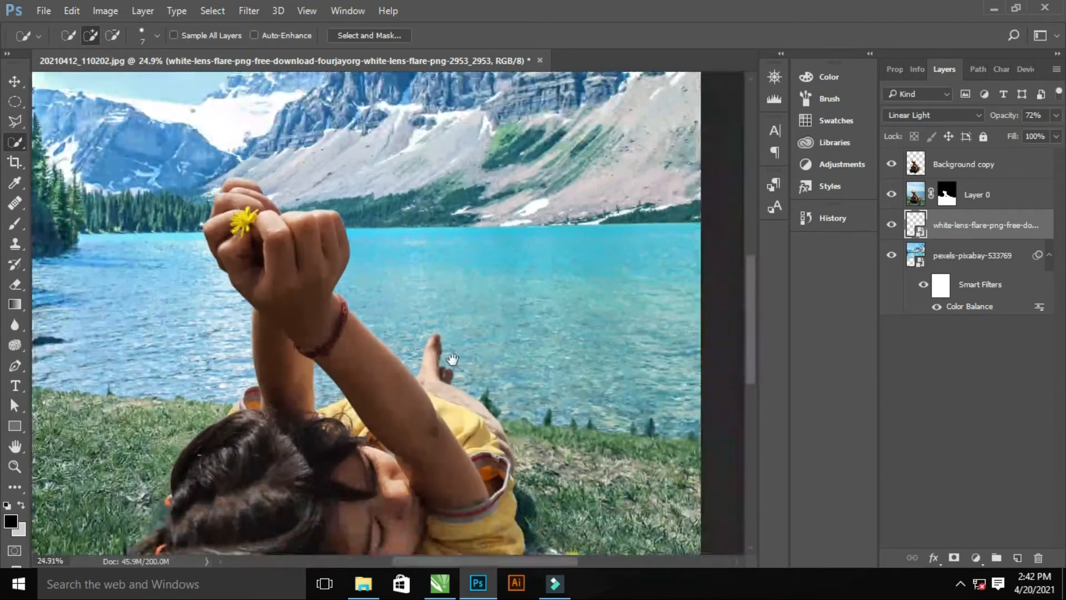
pyautogui.scroll(-5, 459, 362)
pyautogui.click(929, 167)
pyautogui.hotkey('ctrl', 'b')
pyautogui.moveTo(848, 222); pyautogui.dragTo(837, 226)
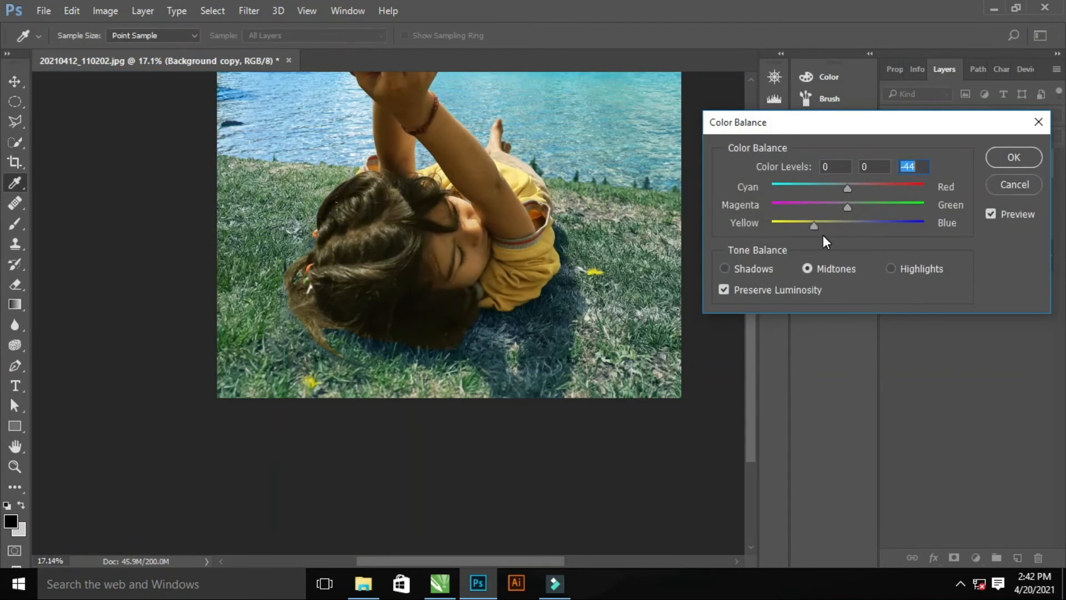
pyautogui.press('Return')
# Apply a further slight image adjustment to the girl's cutout layer and inspect her face and hair
pyautogui.click(105, 10)
pyautogui.moveTo(144, 40)
pyautogui.click(311, 102)
pyautogui.moveTo(575, 79); pyautogui.dragTo(867, 56)
pyautogui.moveTo(741, 234); pyautogui.dragTo(748, 238)
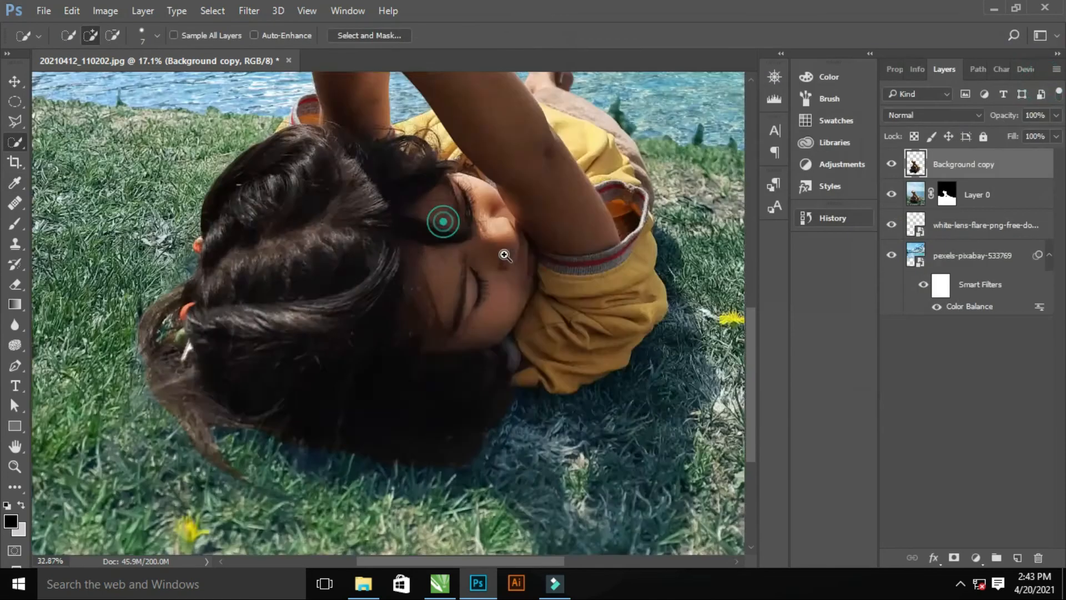
pyautogui.moveTo(441, 221)
pyautogui.mouseDown()
pyautogui.moveTo(497, 257)
pyautogui.moveTo(526, 300)
pyautogui.moveTo(475, 285)
pyautogui.moveTo(488, 283)
pyautogui.mouseUp()
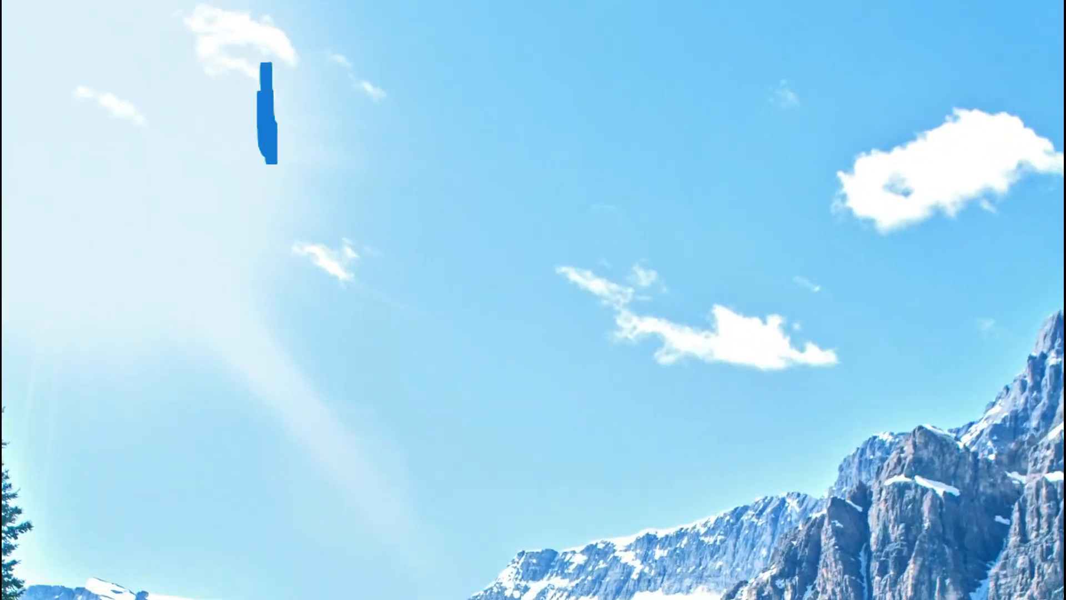